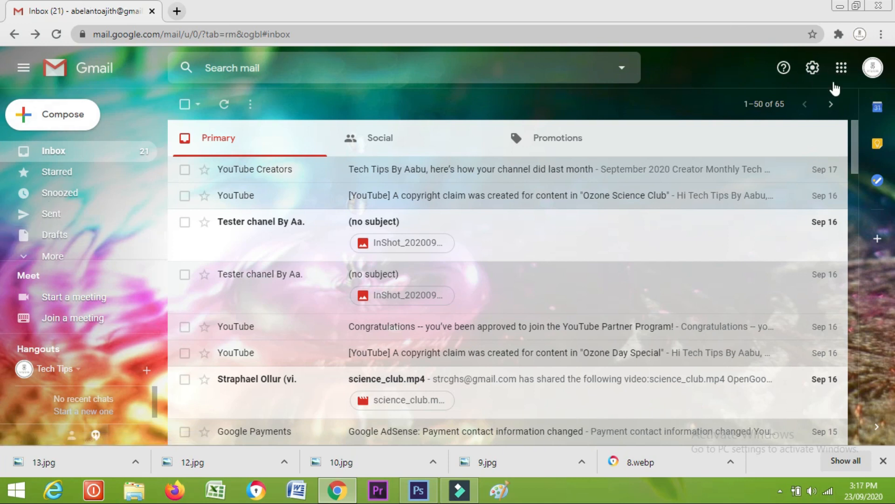
# Launch Google Classroom from Gmail's Google apps grid in a new tab
pyautogui.click(842, 69)
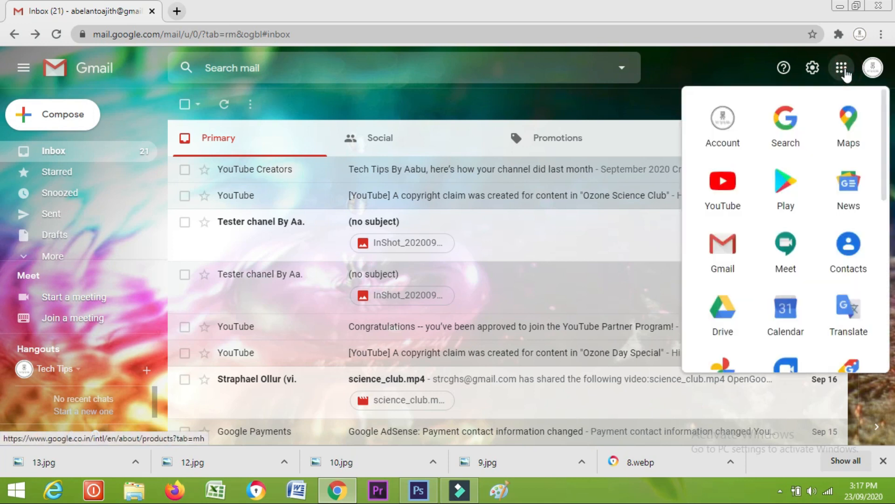
pyautogui.scroll(-4, 853, 214)
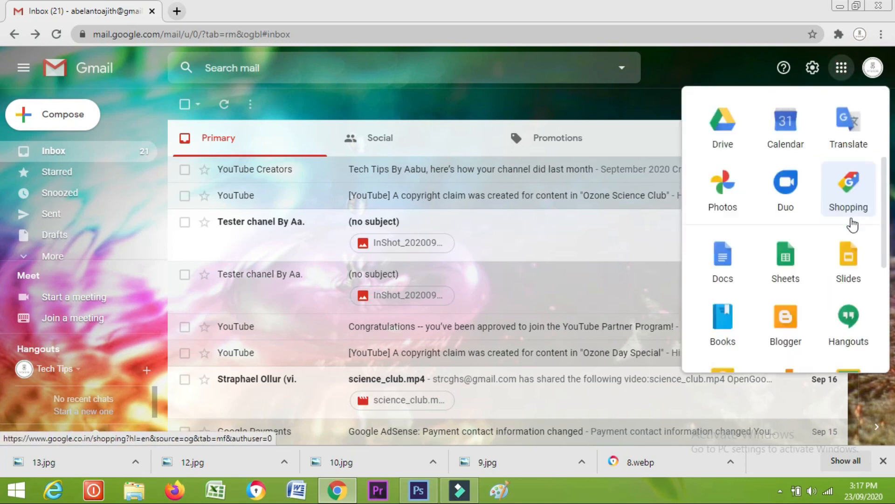
pyautogui.scroll(-3, 852, 225)
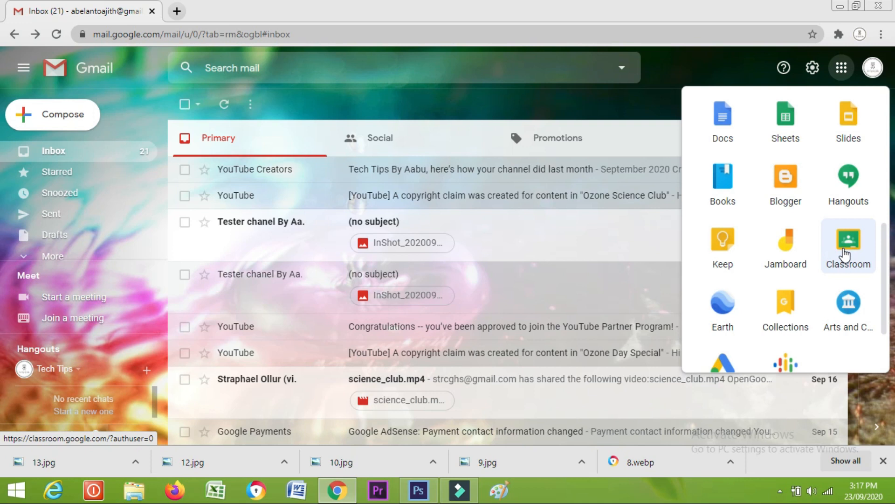
pyautogui.click(844, 255)
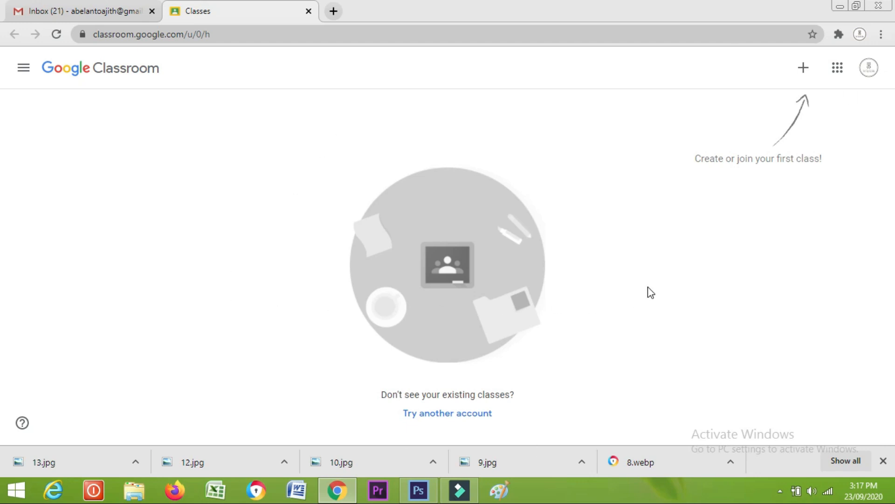
# Choose Create class and acknowledge the school-use notice to reach the class details form
pyautogui.click(807, 68)
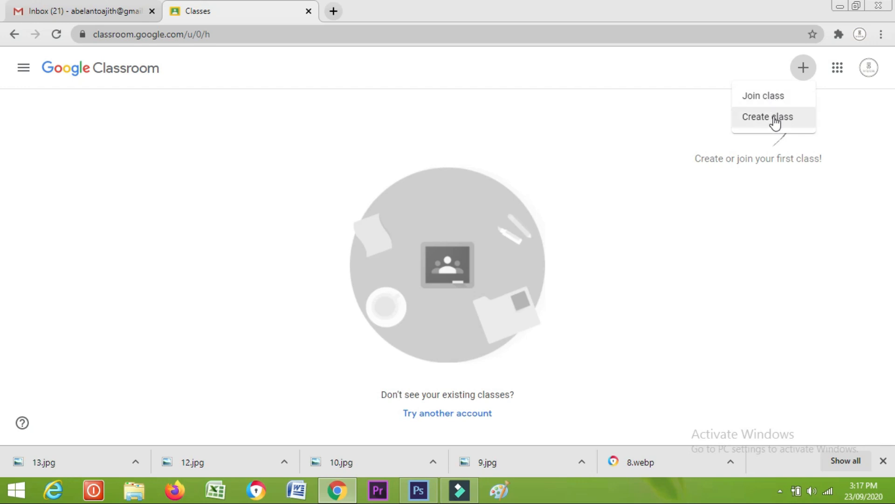
pyautogui.click(774, 118)
pyautogui.moveTo(366, 143); pyautogui.dragTo(674, 274)
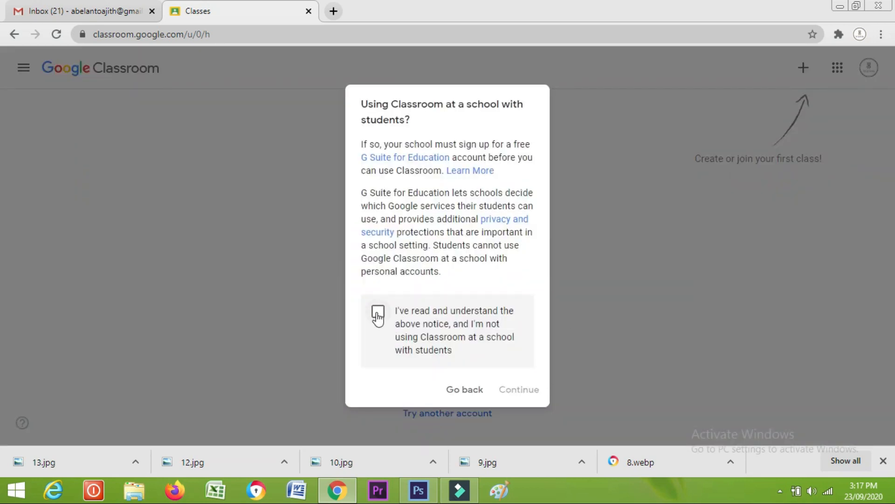
pyautogui.click(378, 315)
pyautogui.click(519, 392)
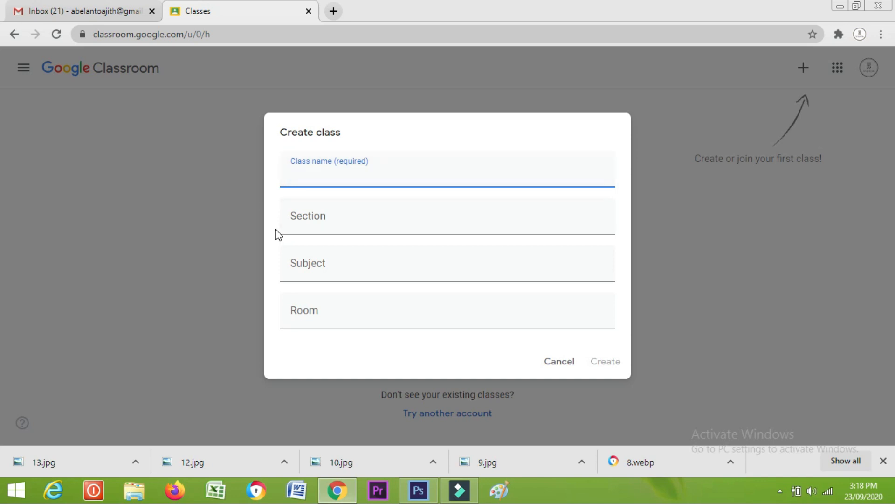
# Create 'VII Computer Class' with section VII D, subject Computer Science and room 1
pyautogui.write('VII Computer Class')
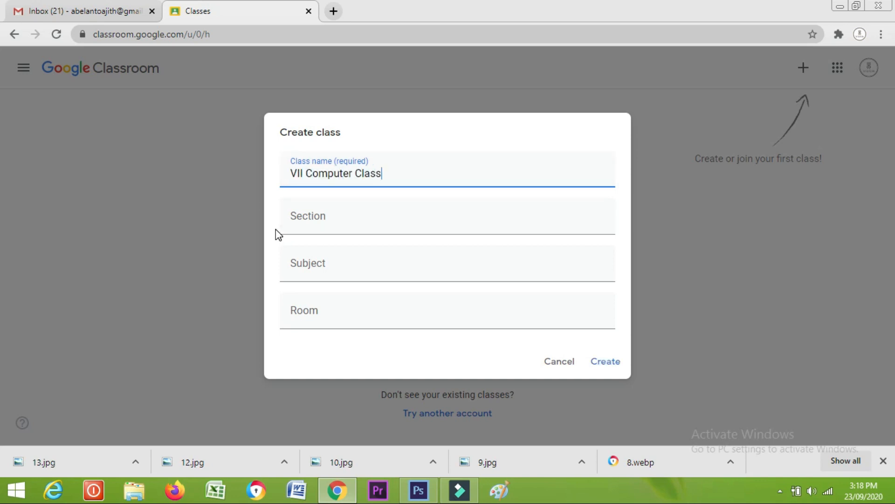
pyautogui.click(326, 179)
pyautogui.click(383, 179)
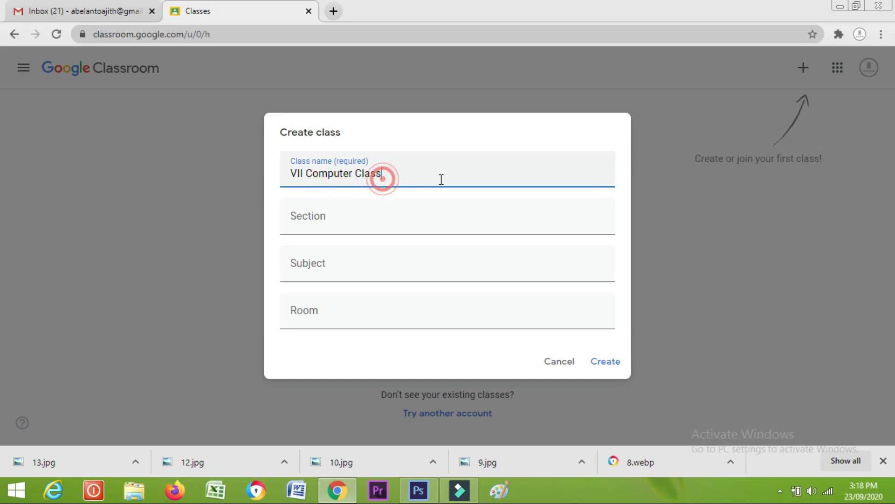
pyautogui.click(335, 220)
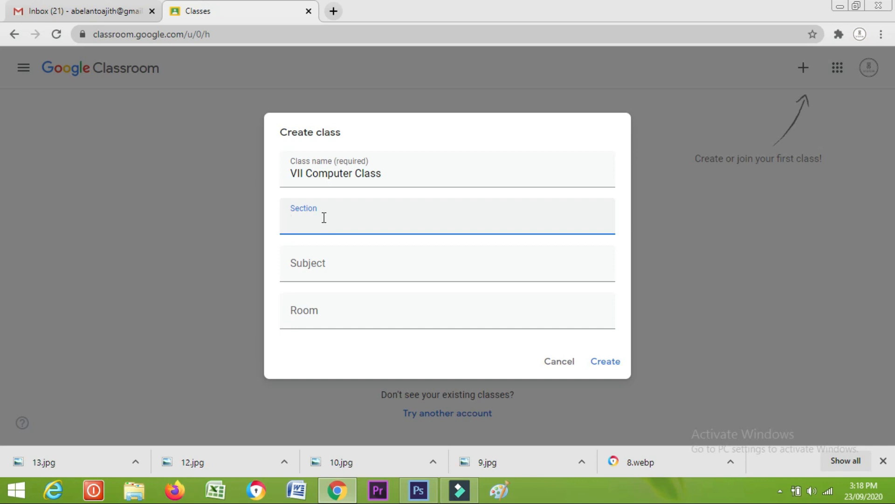
pyautogui.write('VII D')
pyautogui.click(328, 271)
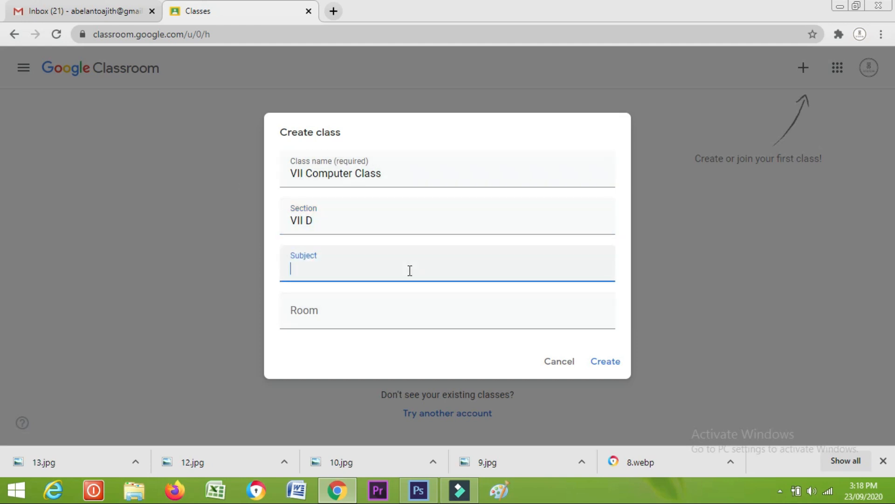
pyautogui.write('Computer Science')
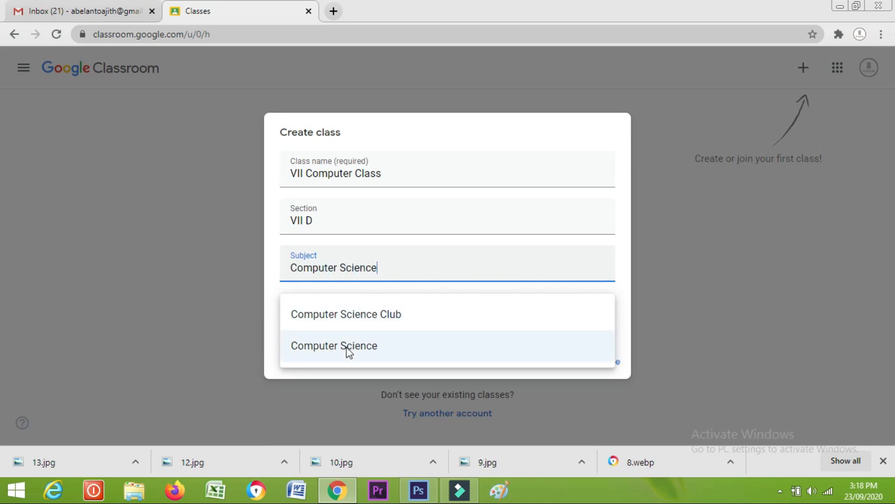
pyautogui.click(349, 346)
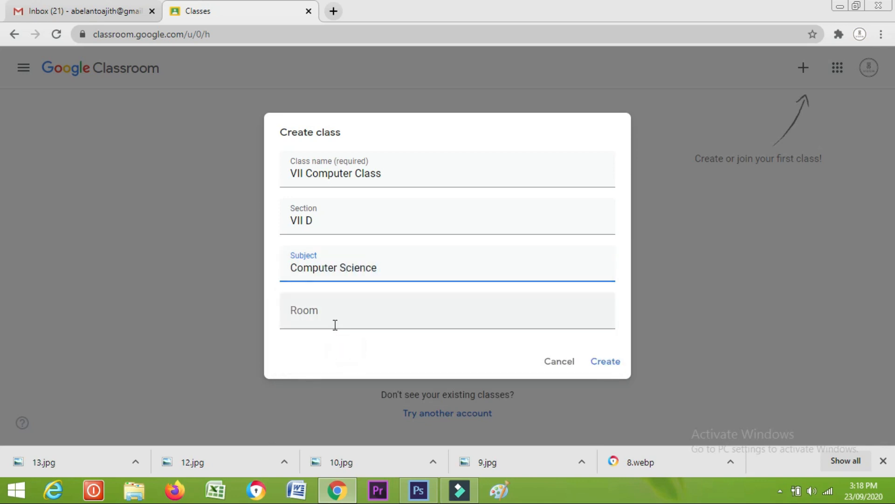
pyautogui.click(332, 309)
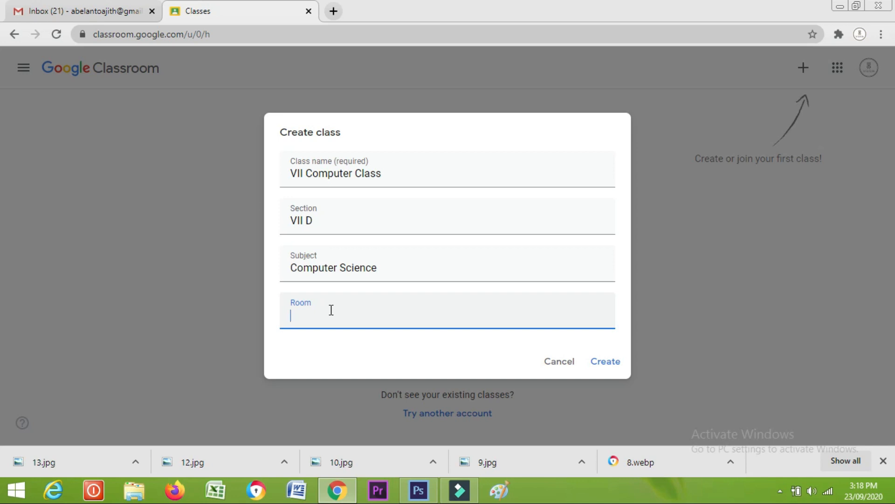
pyautogui.write('1')
pyautogui.click(602, 369)
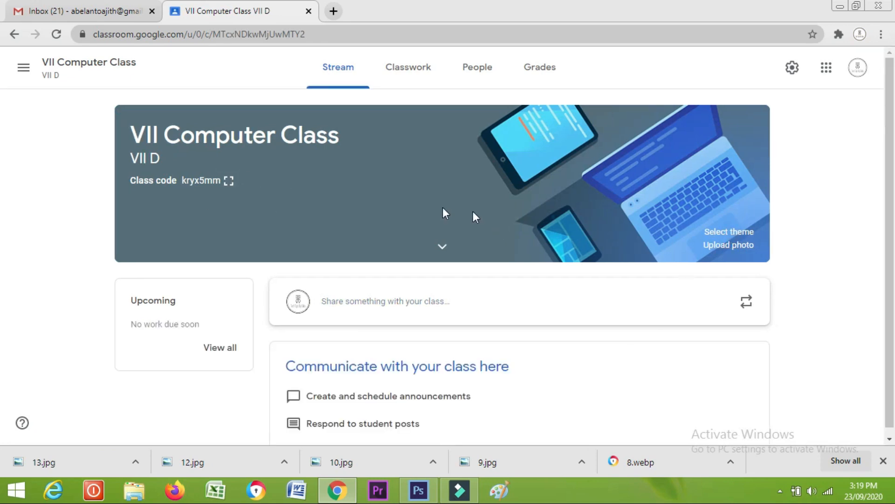
# Open the class theme gallery and browse the Math & Science themes
pyautogui.click(721, 236)
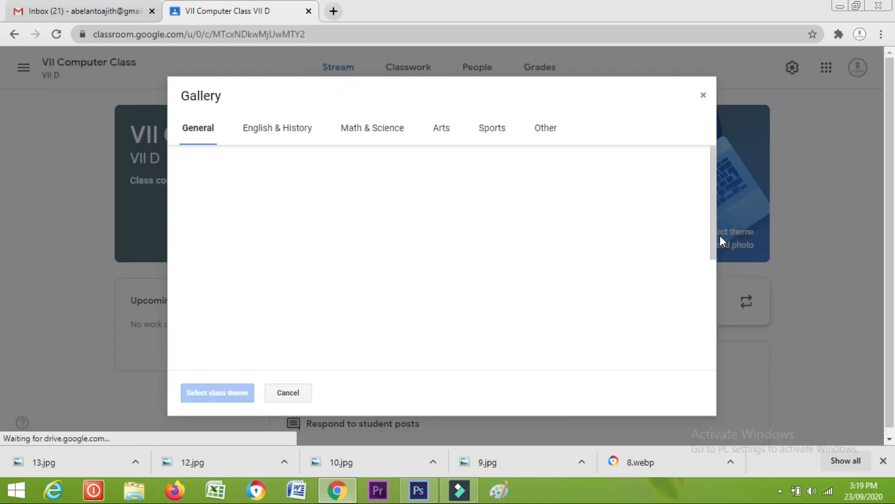
pyautogui.scroll(-4, 470, 240)
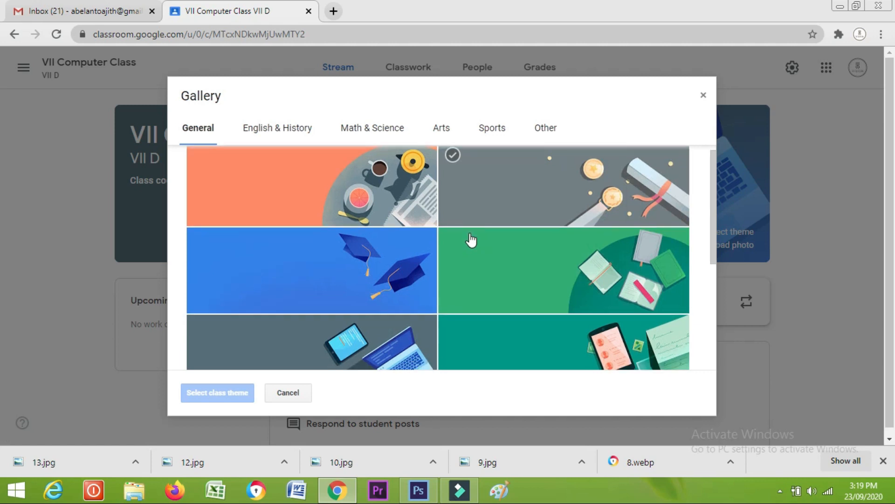
pyautogui.scroll(-1, 346, 259)
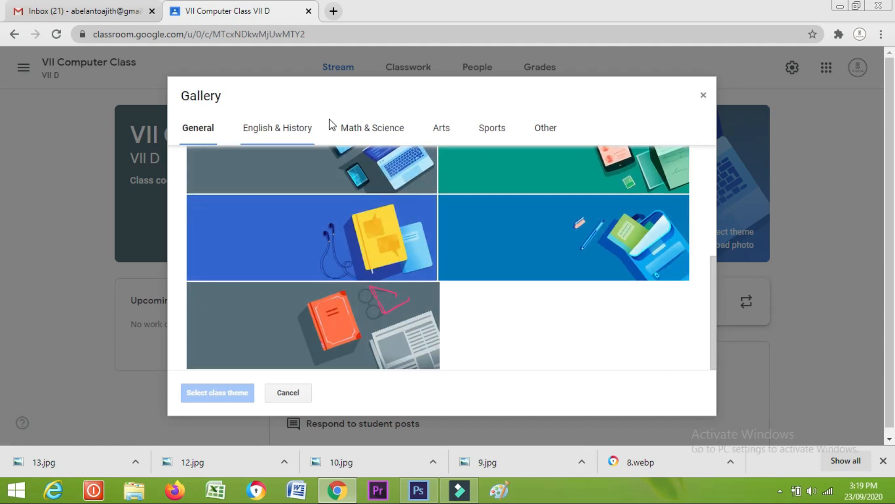
pyautogui.click(391, 127)
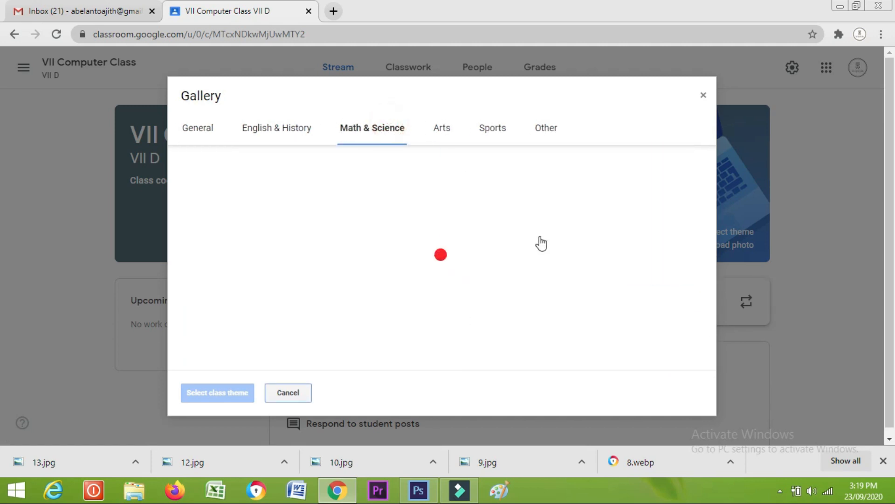
pyautogui.scroll(-1, 630, 256)
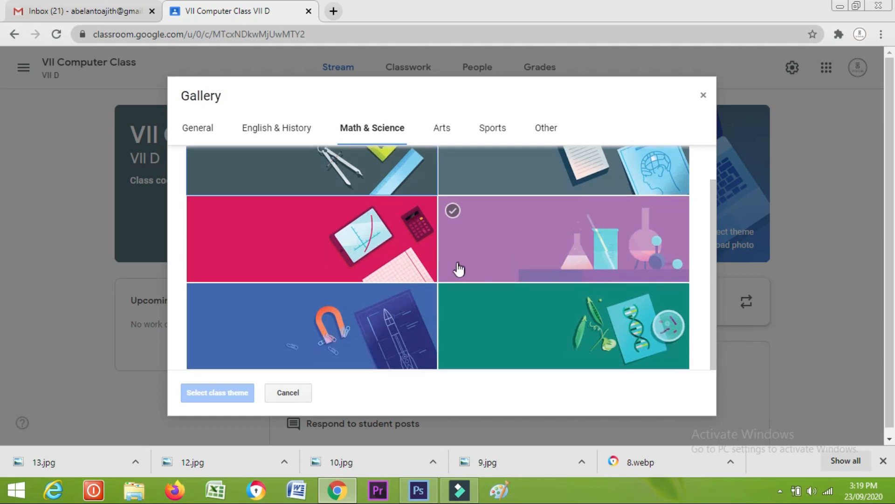
pyautogui.scroll(-1, 401, 261)
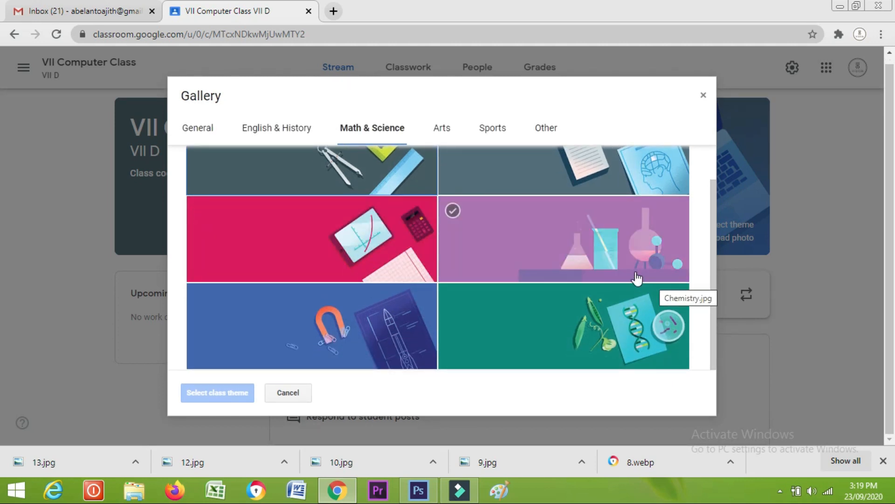
pyautogui.scroll(1, 636, 280)
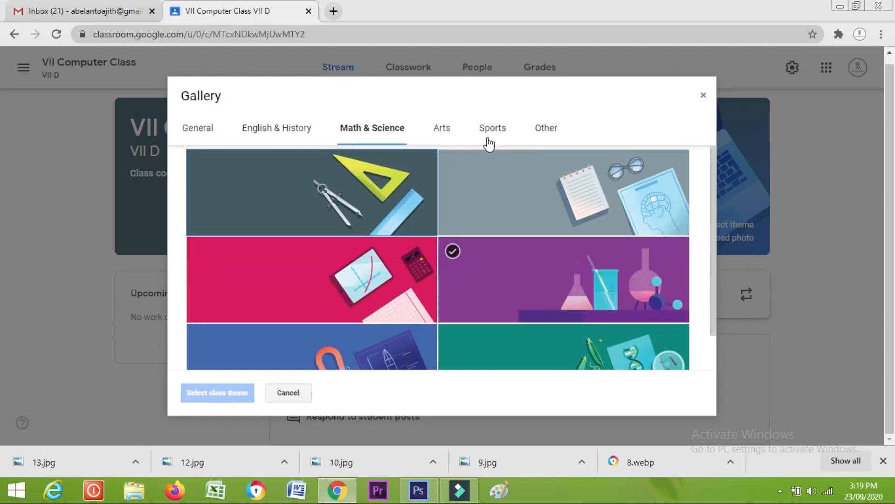
# Look through the Arts and Sports themes, then close the gallery keeping the default theme
pyautogui.click(438, 133)
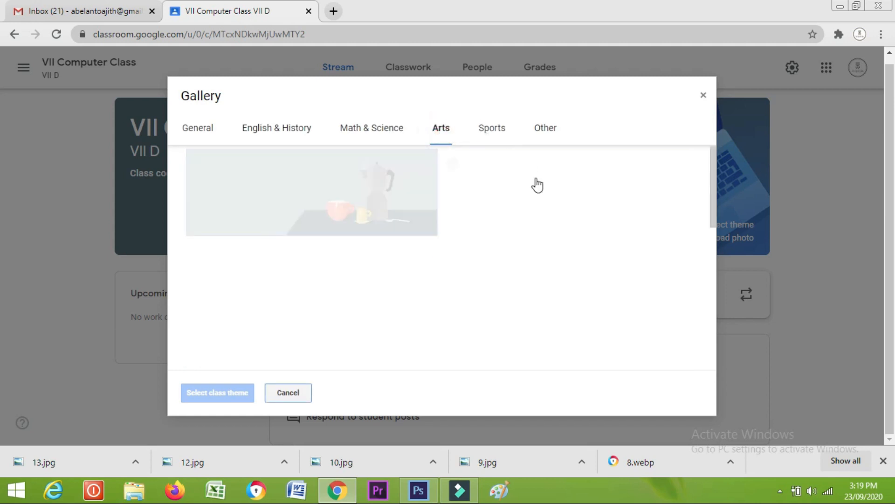
pyautogui.scroll(-1, 577, 281)
pyautogui.scroll(3, 578, 282)
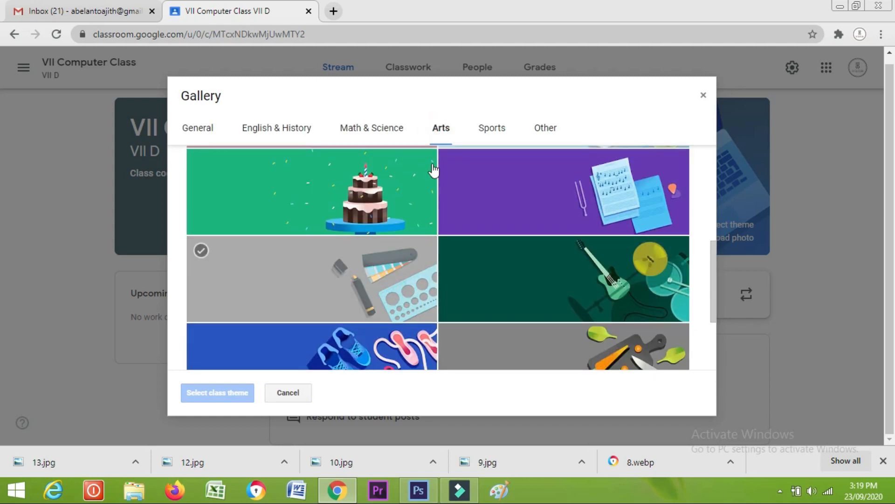
pyautogui.click(496, 129)
pyautogui.scroll(-7, 526, 228)
pyautogui.scroll(-2, 529, 224)
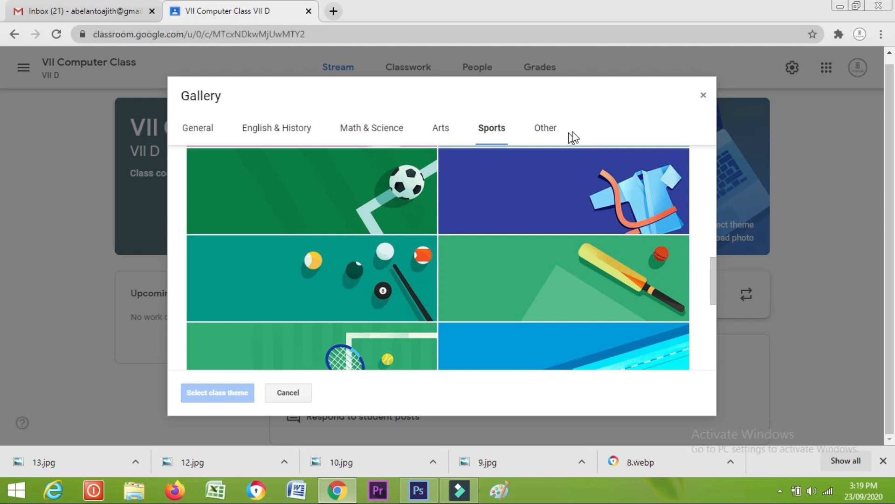
pyautogui.click(703, 98)
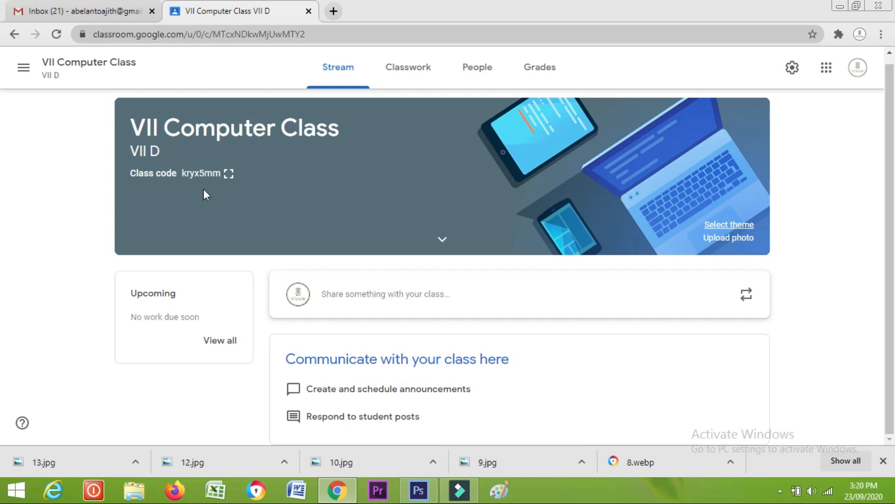
pyautogui.click(182, 174)
pyautogui.moveTo(198, 175); pyautogui.dragTo(216, 182)
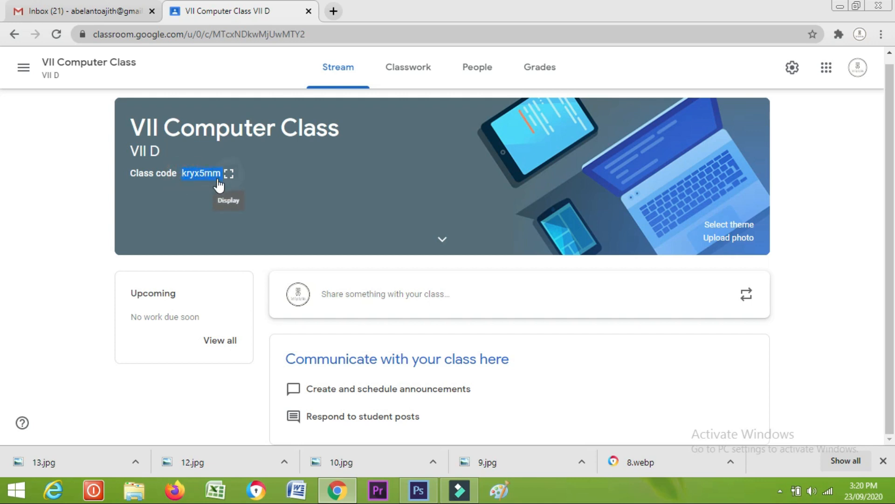
pyautogui.click(172, 206)
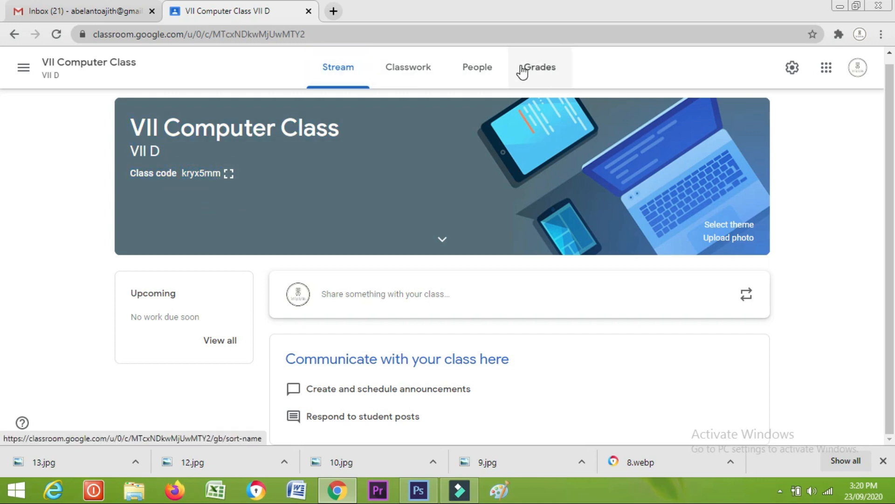
# On the People page, find the co-teacher's account and send them a teacher invitation
pyautogui.click(476, 71)
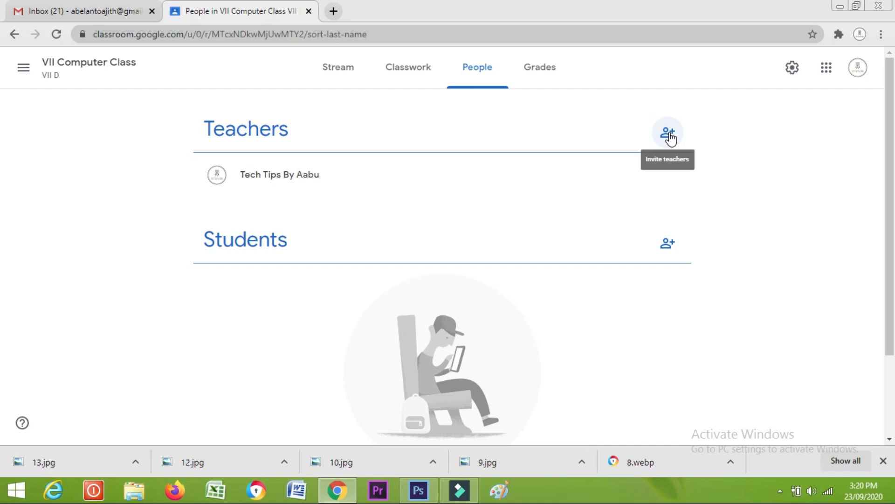
pyautogui.click(668, 135)
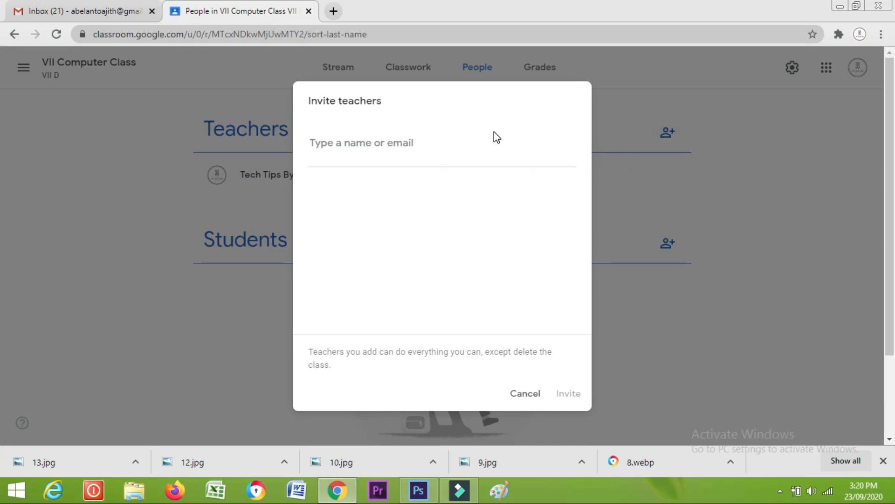
pyautogui.write('Aji')
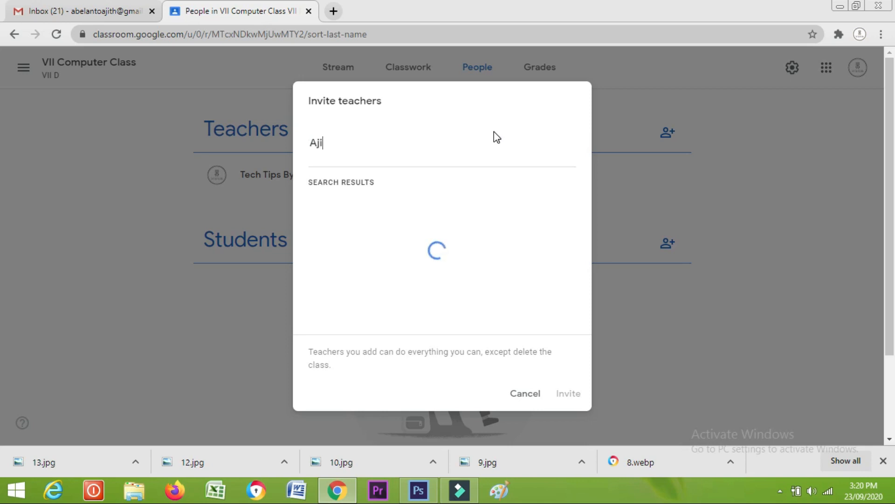
pyautogui.click(460, 216)
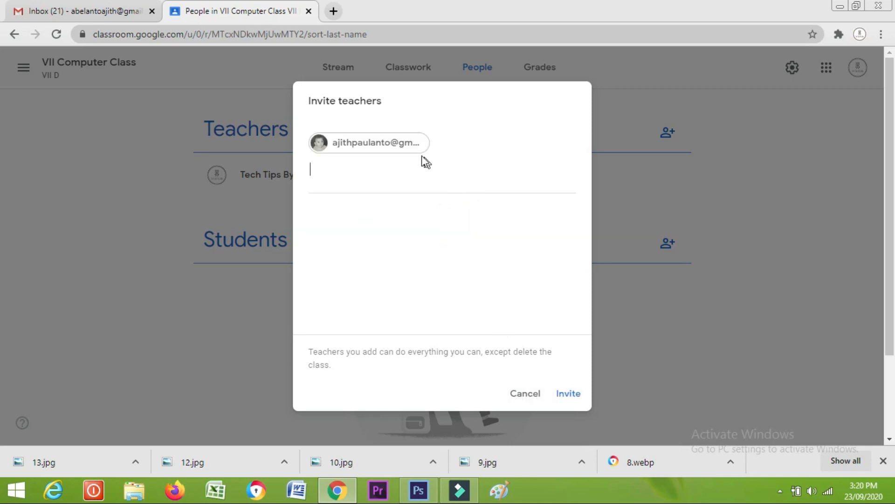
pyautogui.click(568, 394)
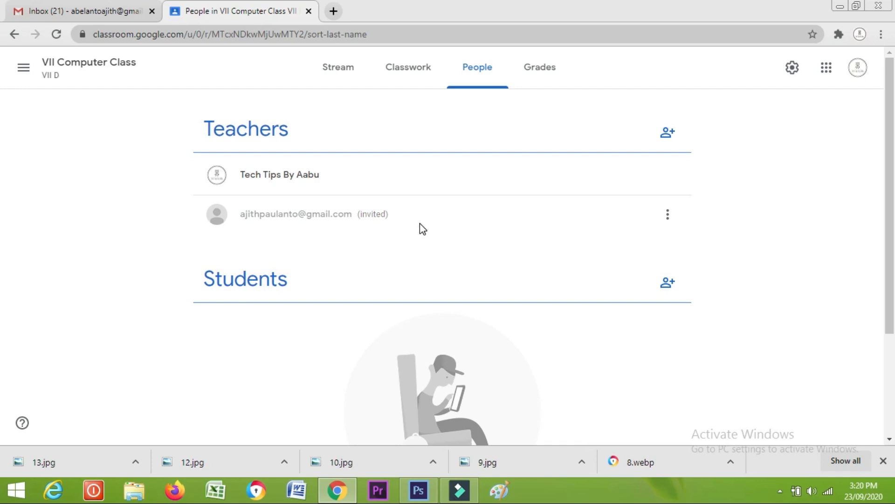
pyautogui.click(678, 288)
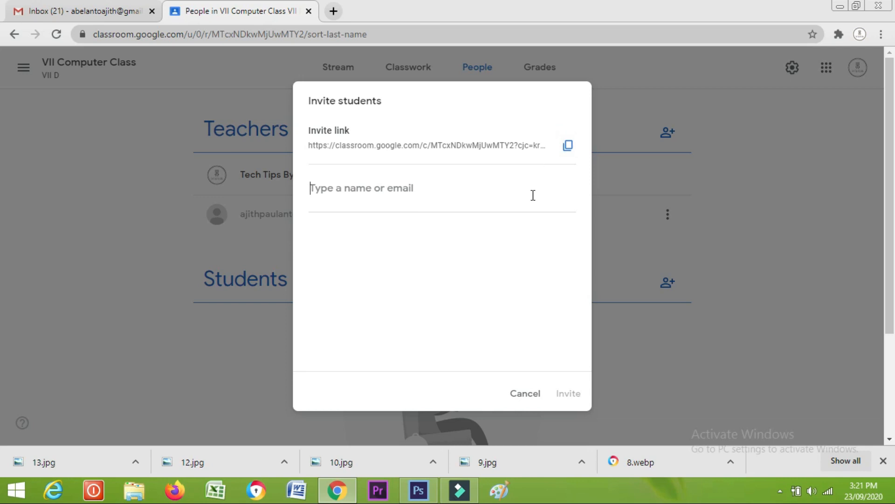
pyautogui.click(570, 148)
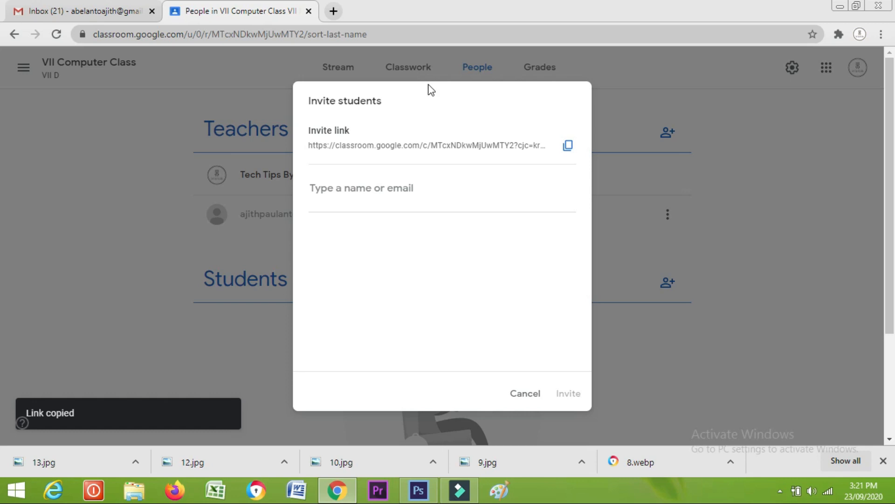
pyautogui.click(435, 194)
pyautogui.click(445, 186)
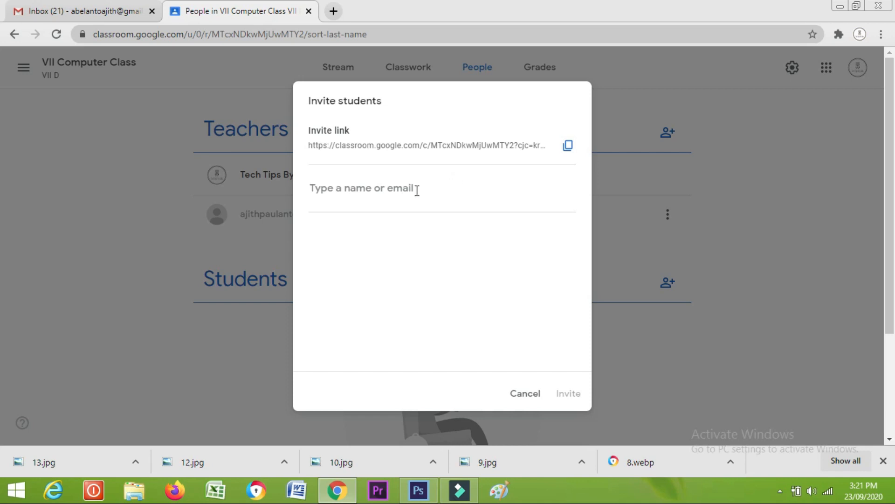
pyautogui.click(340, 191)
pyautogui.click(526, 402)
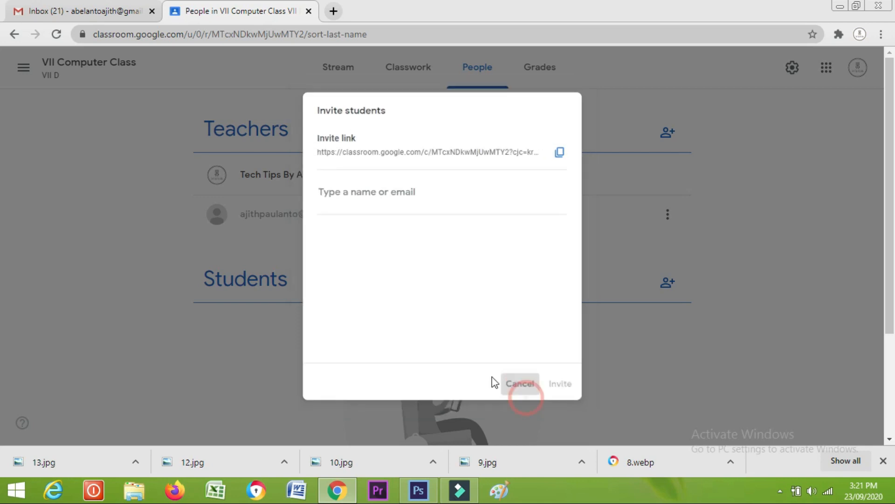
pyautogui.click(338, 75)
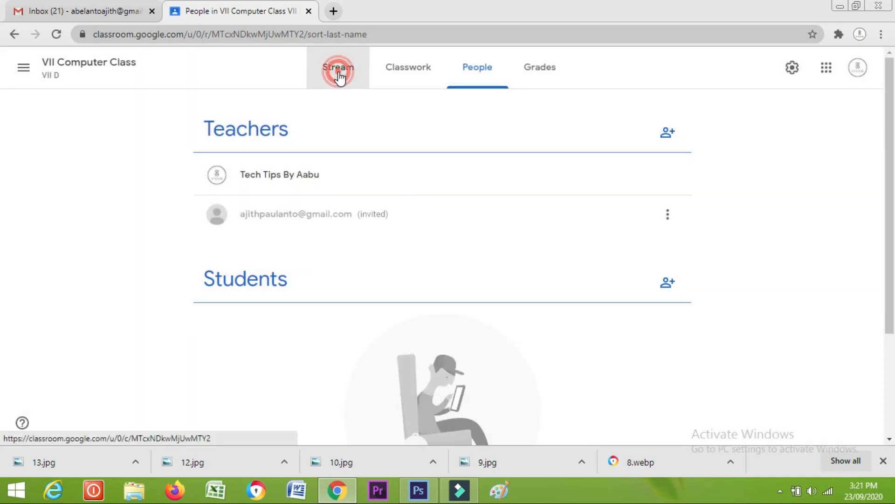
# Select the class code, then open the Join class form on the Classroom home tab
pyautogui.doubleClick(184, 174)
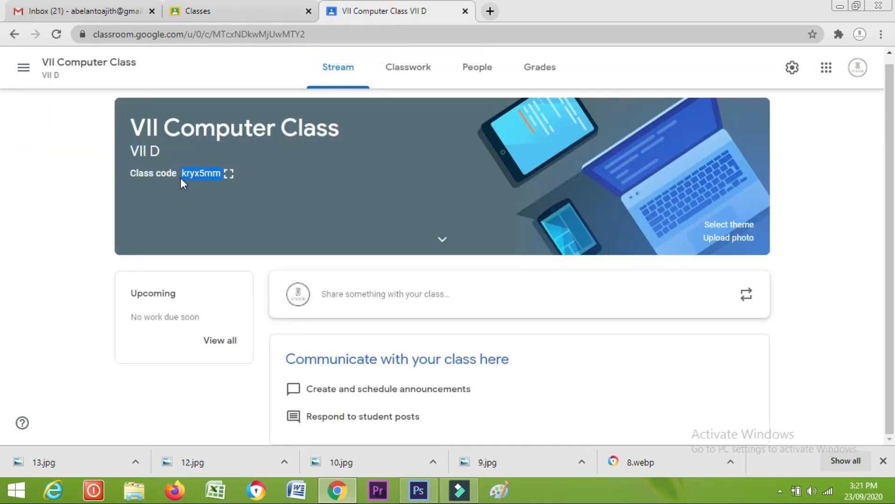
pyautogui.click(205, 13)
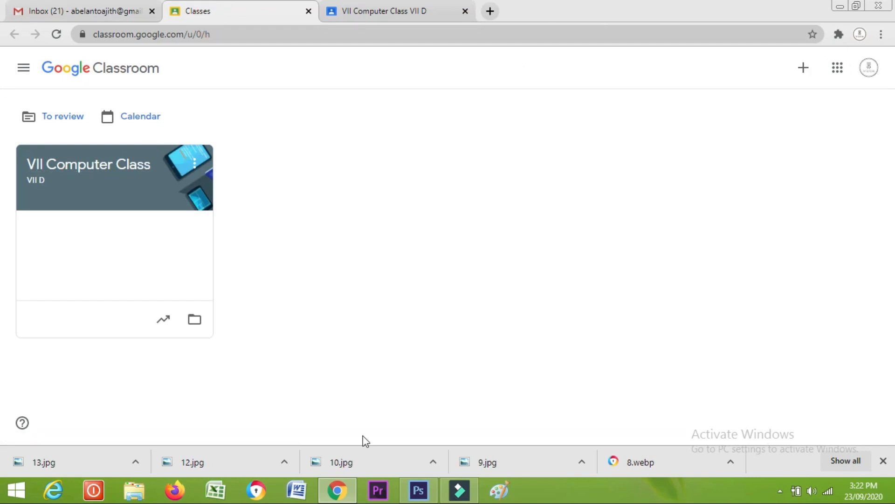
pyautogui.click(807, 74)
pyautogui.click(789, 95)
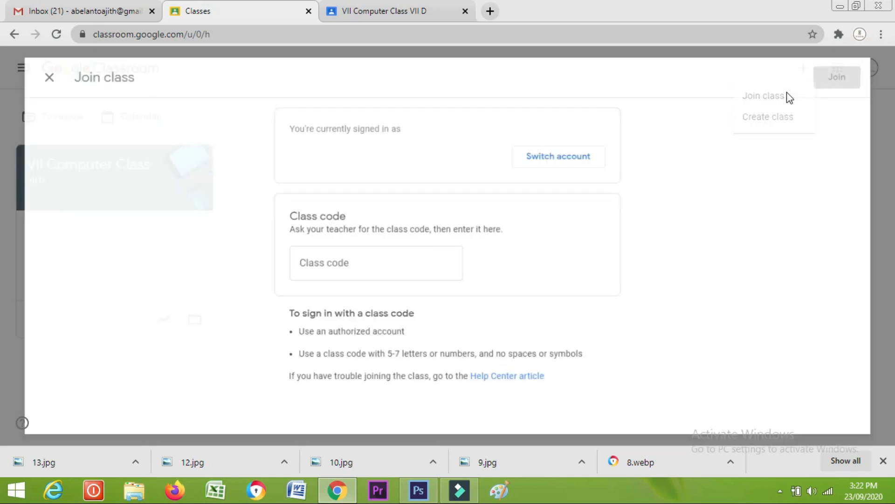
pyautogui.click(341, 267)
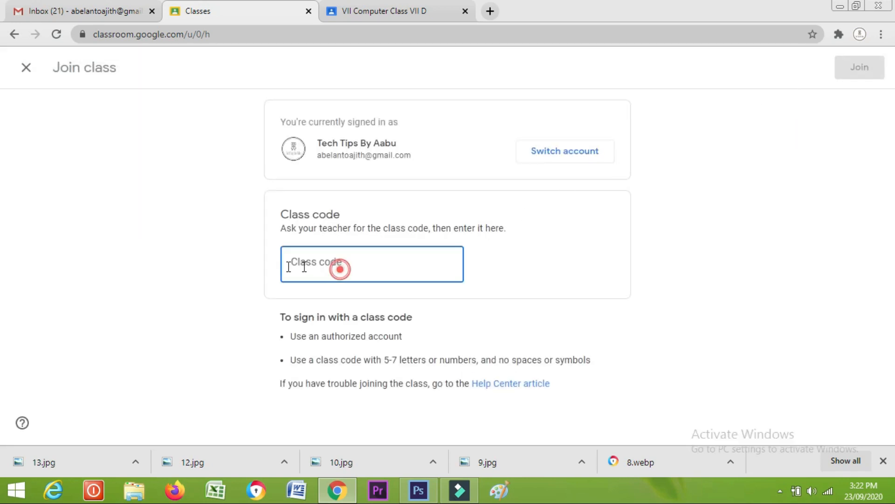
# Copy the class code from the VII Computer Class stream and paste it into the Join class field
pyautogui.click(371, 9)
pyautogui.doubleClick(196, 173)
pyautogui.rightClick(206, 172)
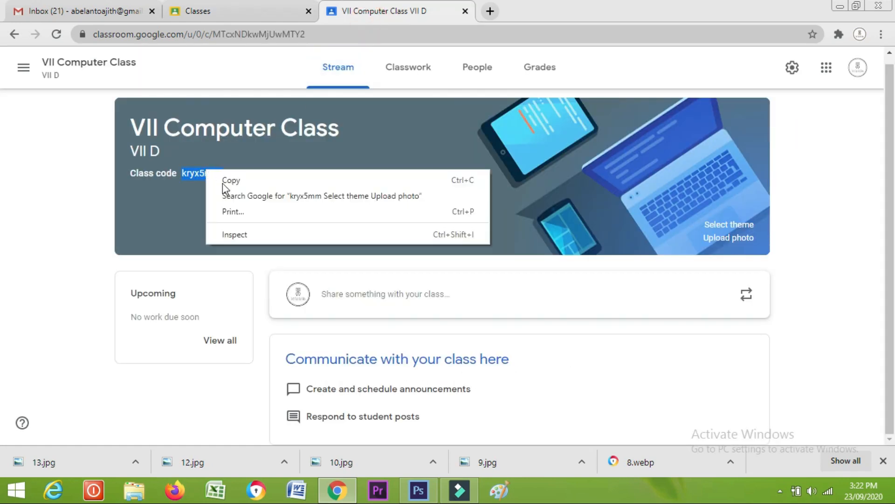
pyautogui.click(231, 180)
pyautogui.click(206, 10)
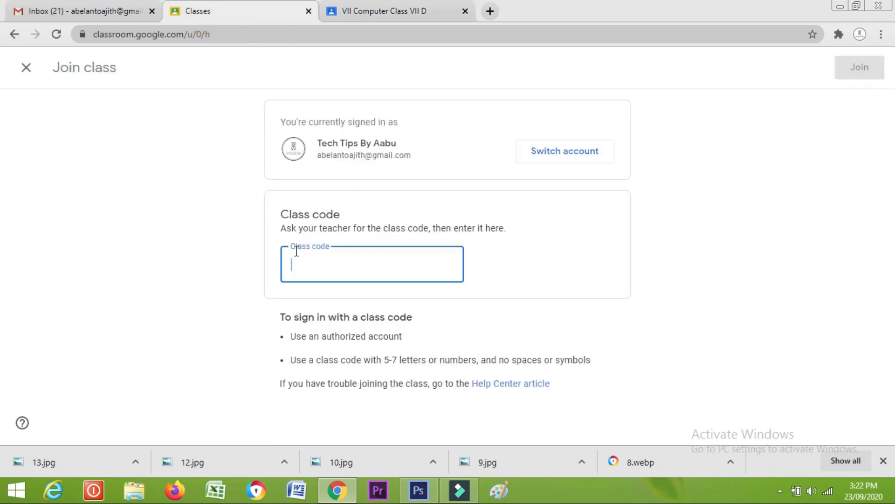
pyautogui.rightClick(299, 257)
pyautogui.click(332, 338)
# Clear the pasted code, close the Join class form, and close the Classroom home tab
pyautogui.moveTo(372, 259); pyautogui.dragTo(166, 264)
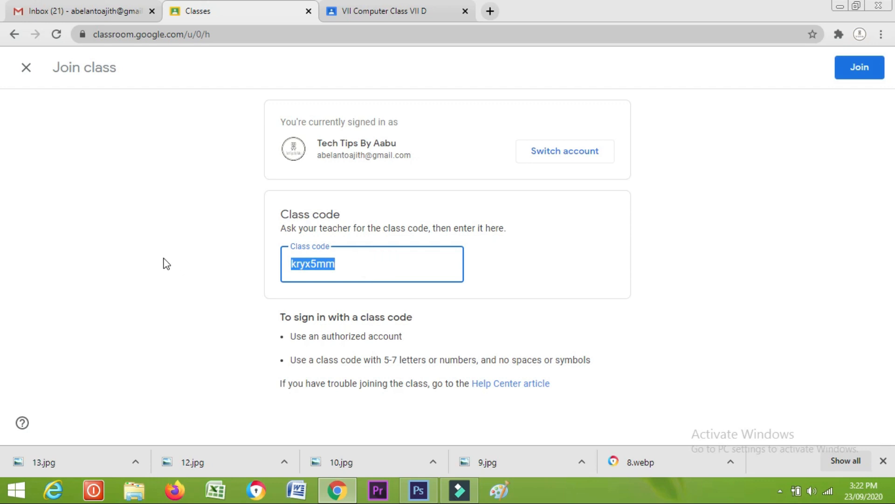
pyautogui.press('BackSpace')
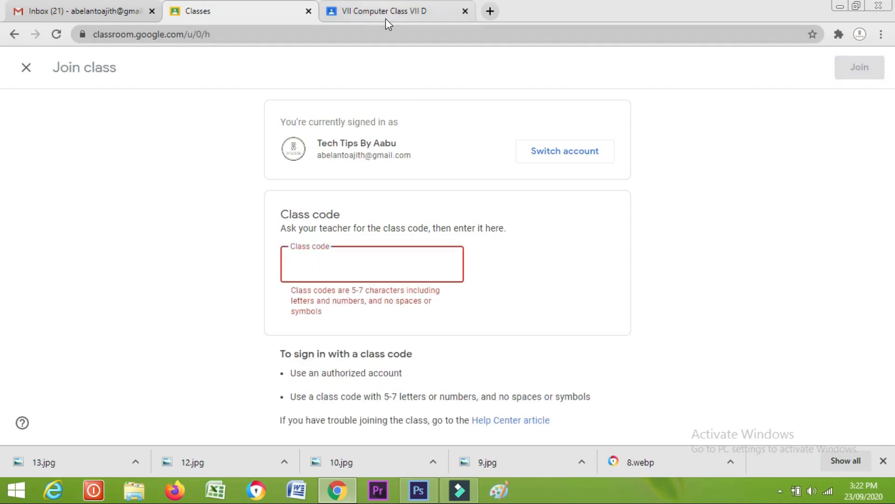
pyautogui.click(26, 67)
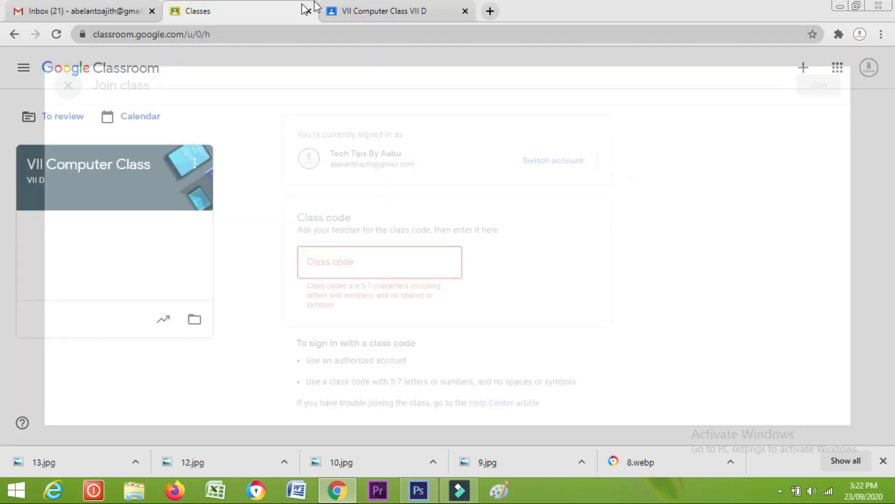
pyautogui.click(345, 11)
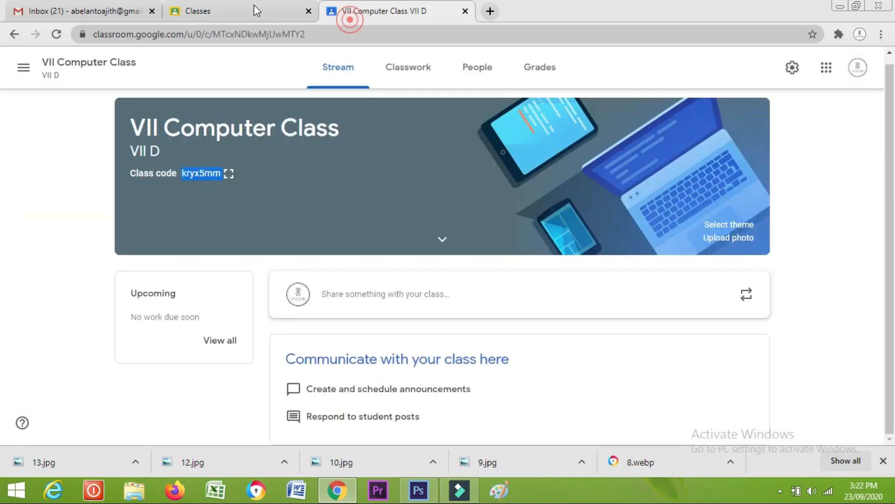
pyautogui.click(309, 11)
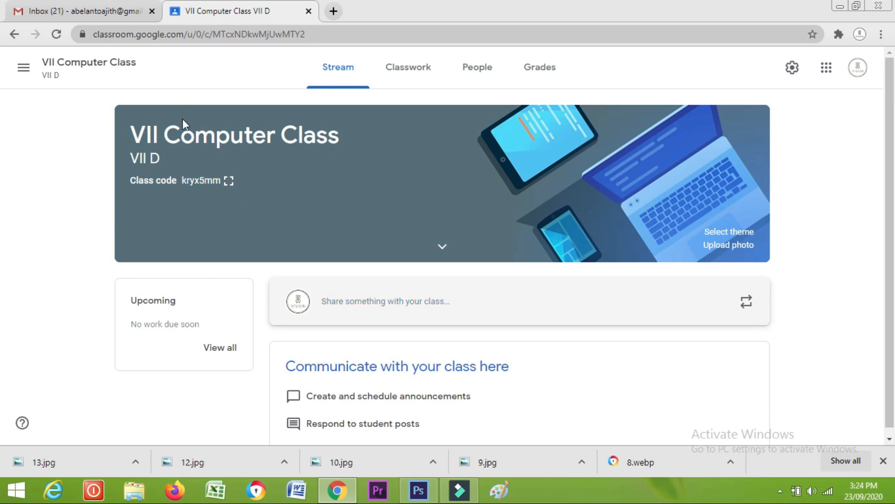
# Open an empty announcement to All students and display its attachment options
pyautogui.scroll(-1, 380, 304)
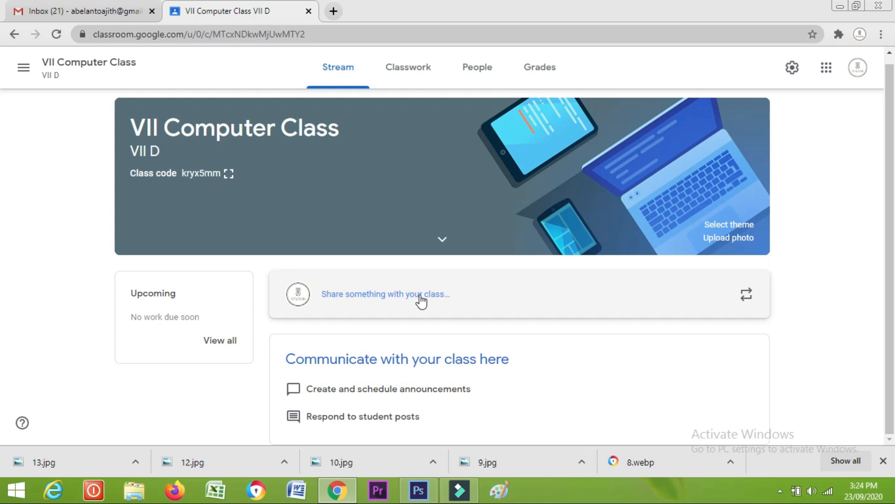
pyautogui.click(421, 298)
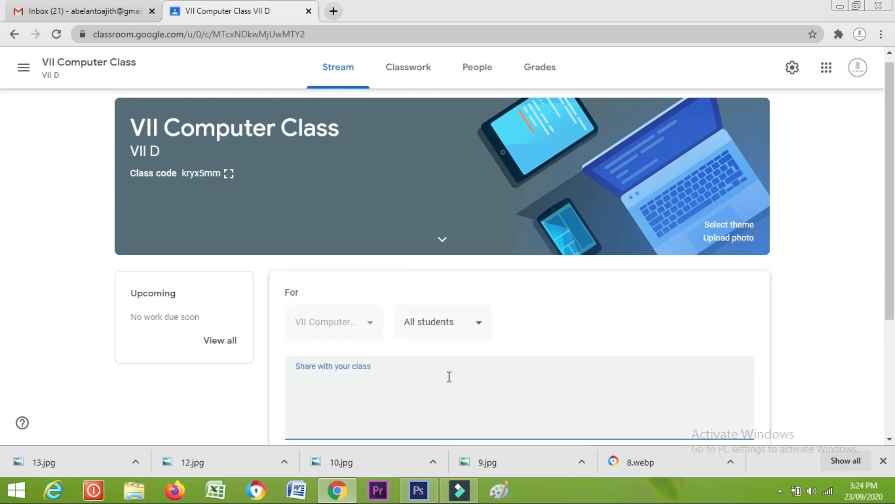
pyautogui.scroll(-3, 448, 376)
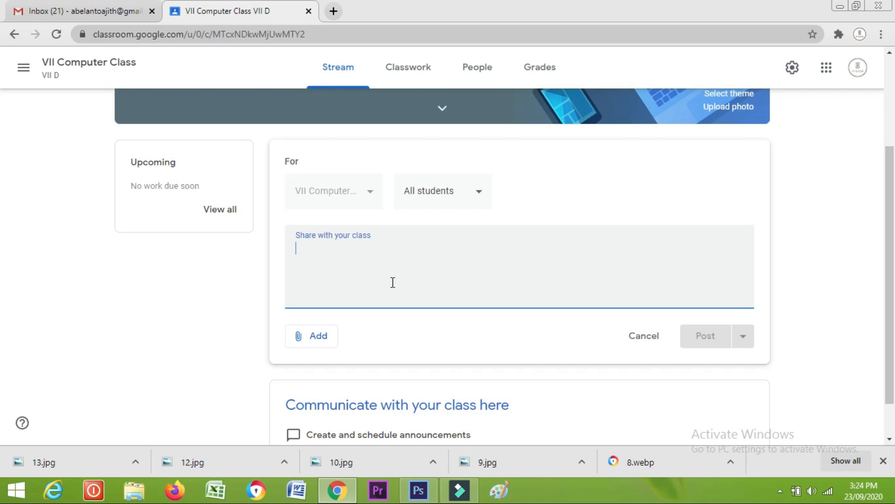
pyautogui.write('to')
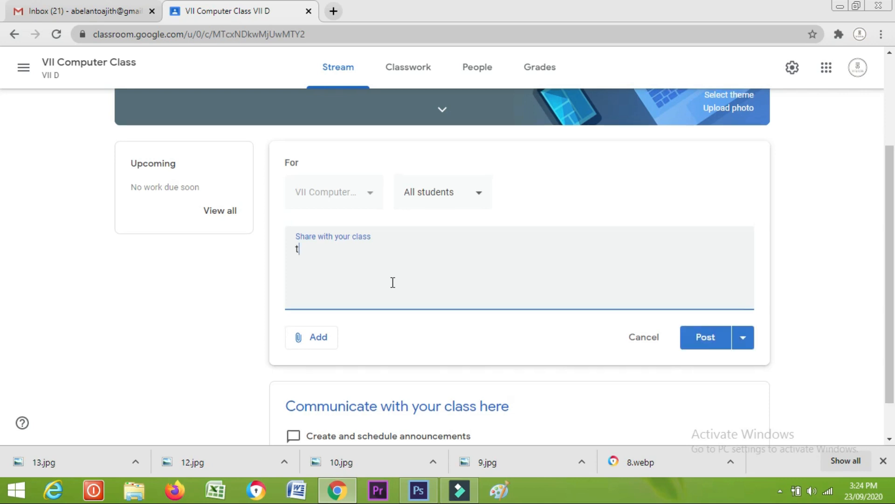
pyautogui.press('BackSpace')
pyautogui.press('BackSpace')
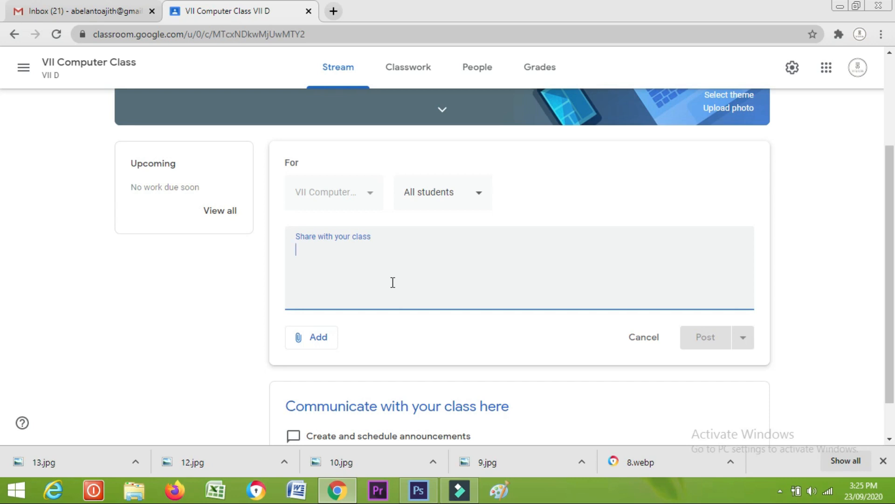
pyautogui.click(310, 338)
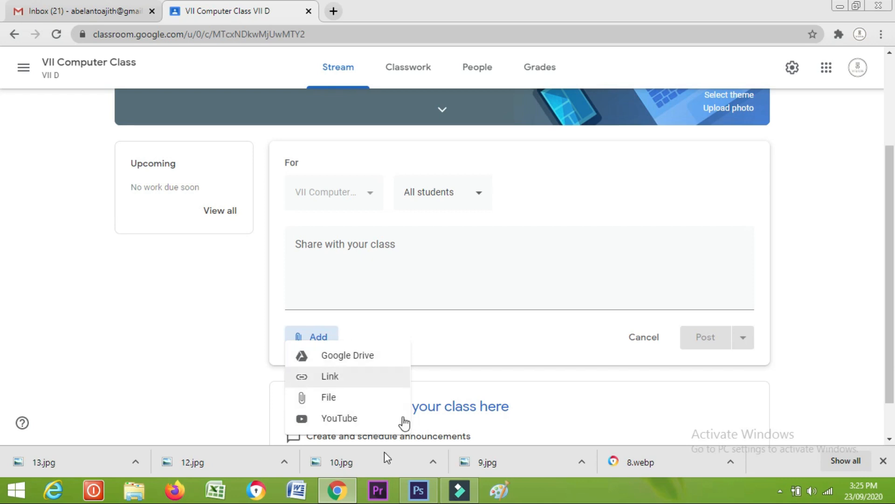
pyautogui.click(455, 322)
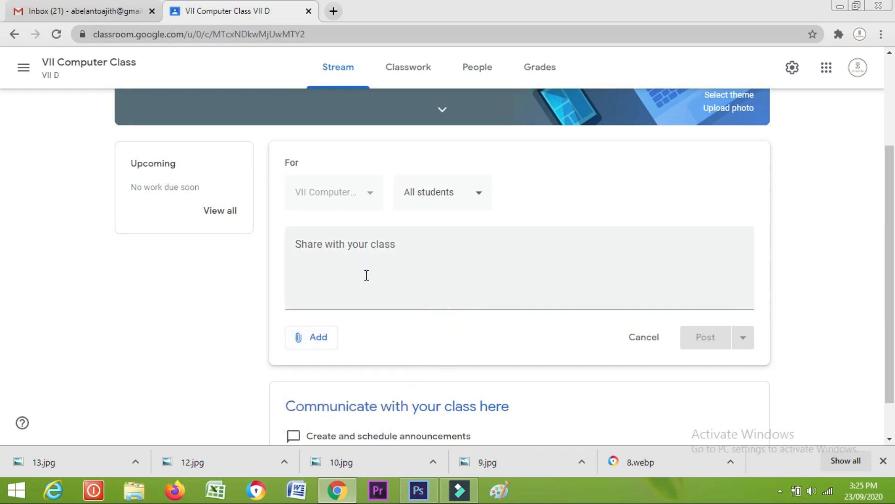
pyautogui.click(324, 338)
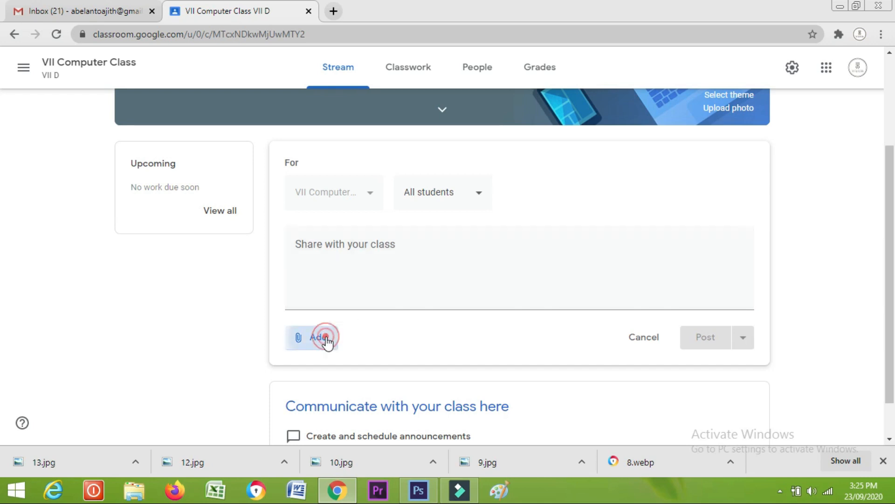
# Search YouTube for Kite Victors and attach the 'KITE VICTERS STD 02 Malayalam Class 23' video
pyautogui.click(330, 420)
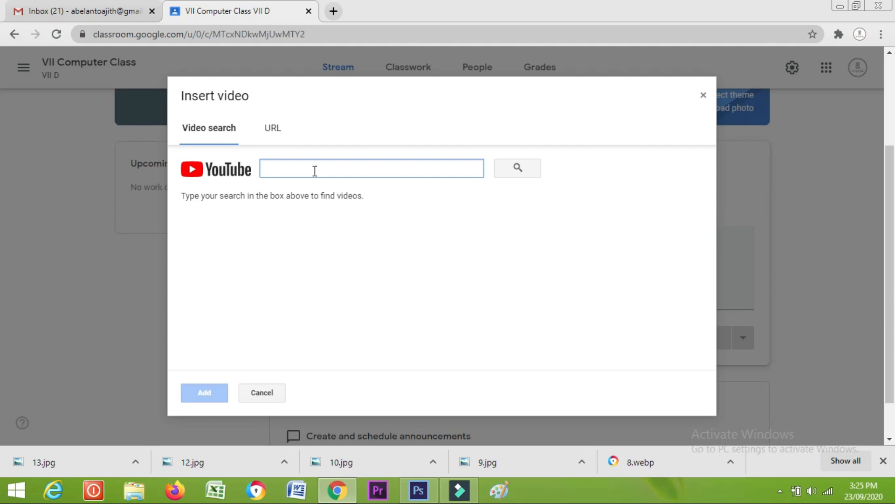
pyautogui.press('Tab')
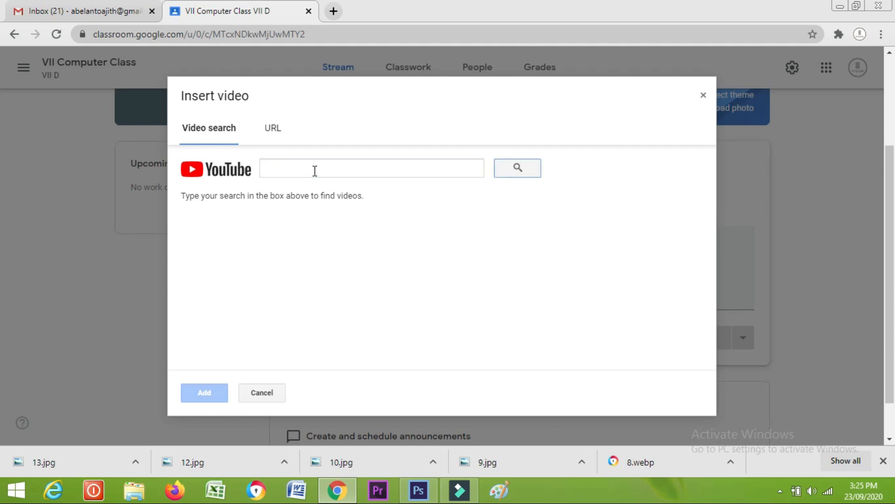
pyautogui.click(315, 171)
pyautogui.hotkey('ctrl', 'v')
pyautogui.press('Return')
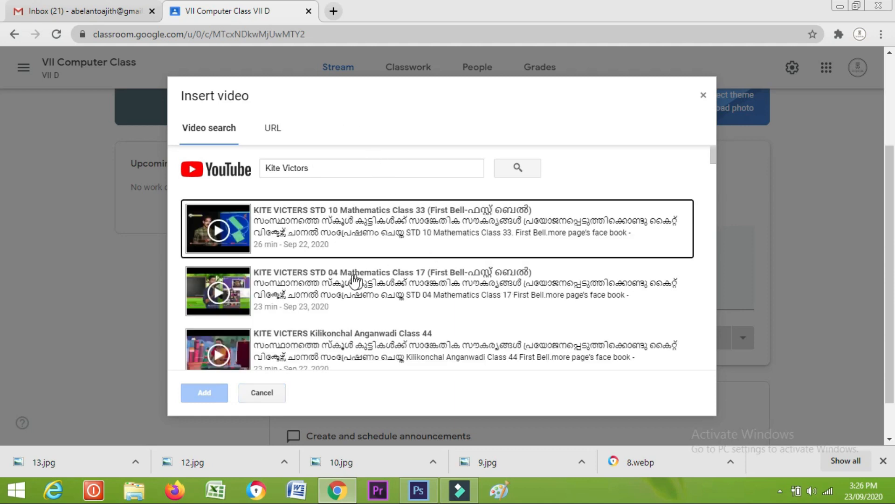
pyautogui.scroll(-3, 333, 312)
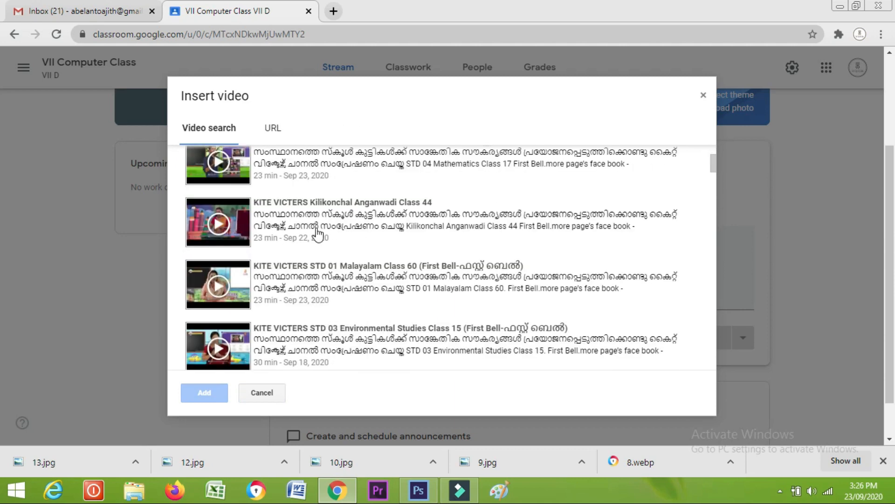
pyautogui.scroll(-1, 359, 343)
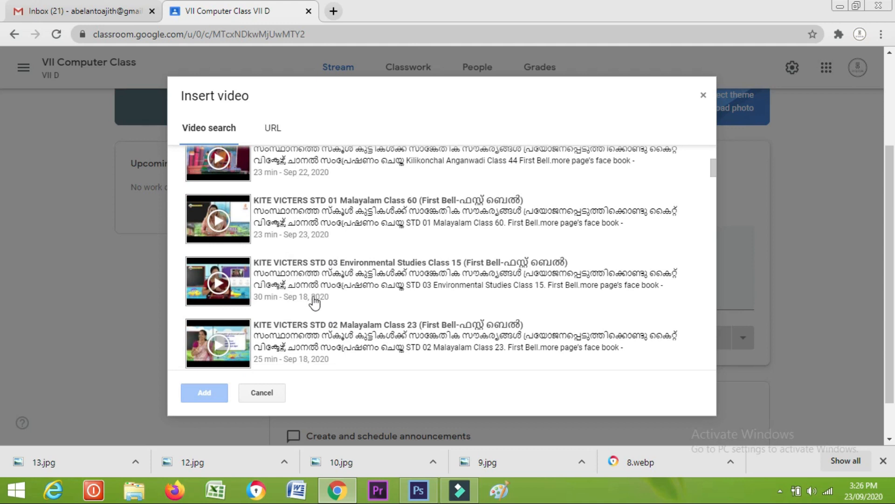
pyautogui.scroll(-1, 316, 302)
pyautogui.click(324, 280)
pyautogui.click(219, 393)
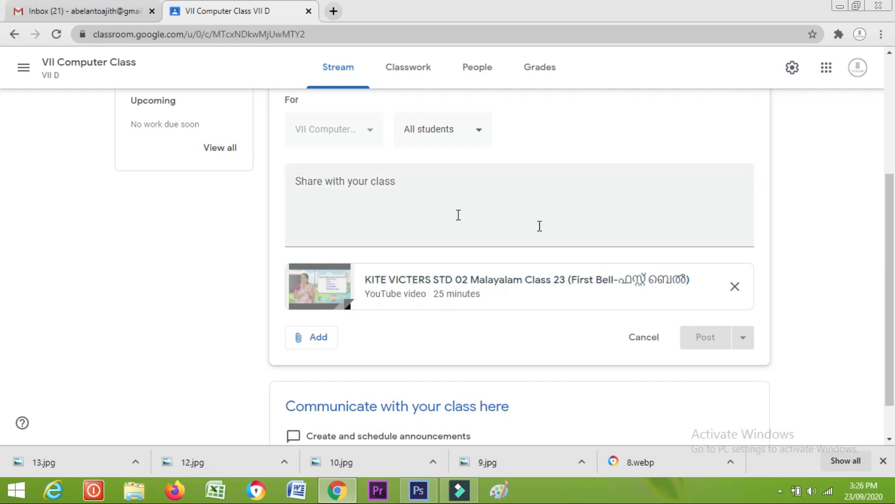
# Write 'Todays Class' as the announcement message and post it with the attached video
pyautogui.click(371, 180)
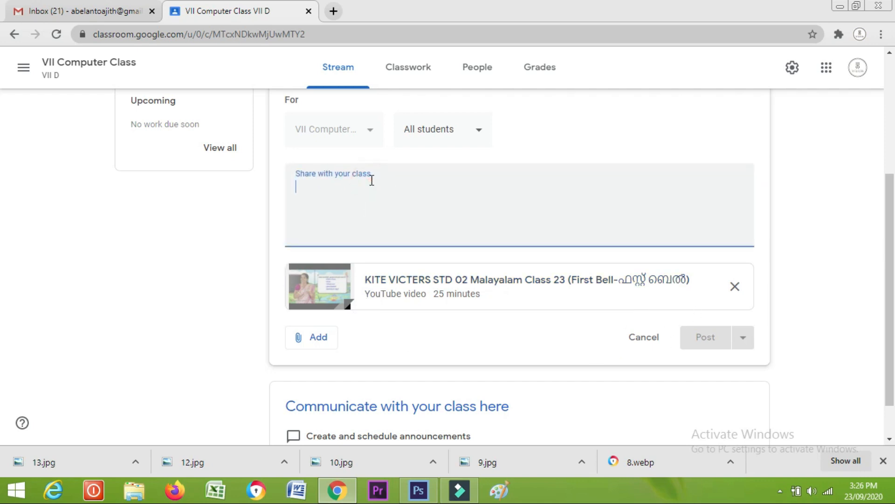
pyautogui.click(726, 334)
pyautogui.click(314, 185)
pyautogui.write('Today')
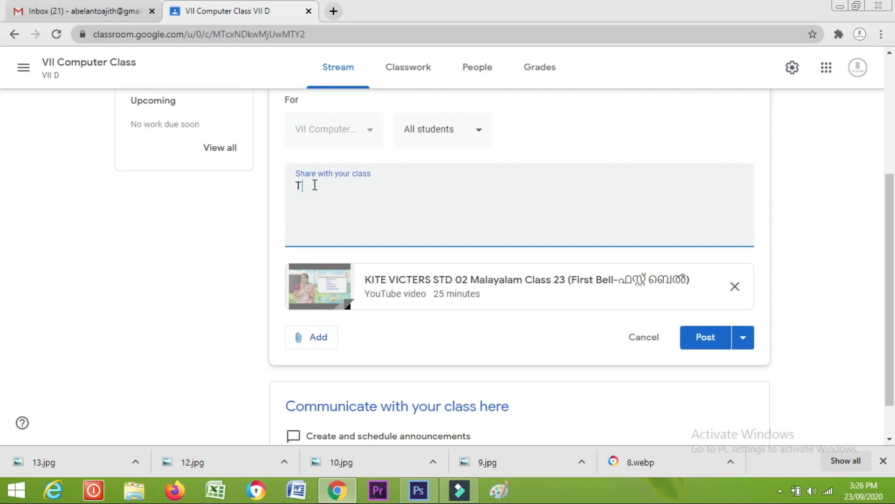
pyautogui.write('s Class')
pyautogui.click(700, 336)
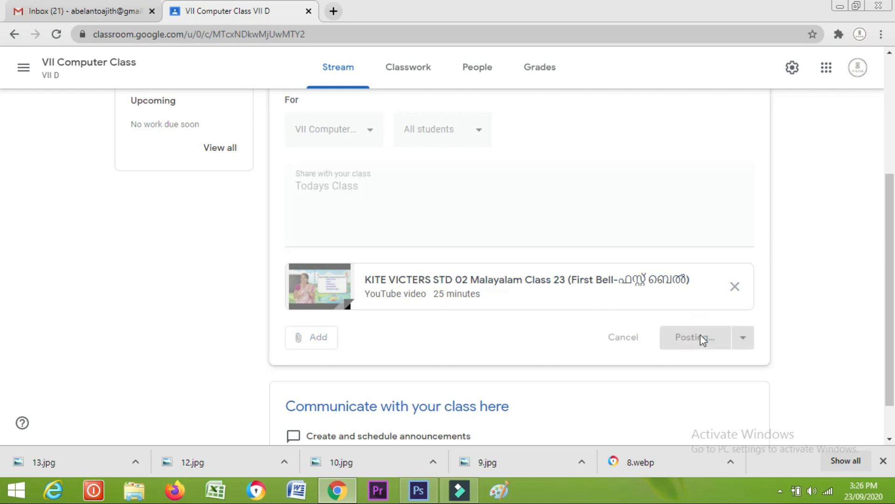
pyautogui.scroll(-2, 204, 287)
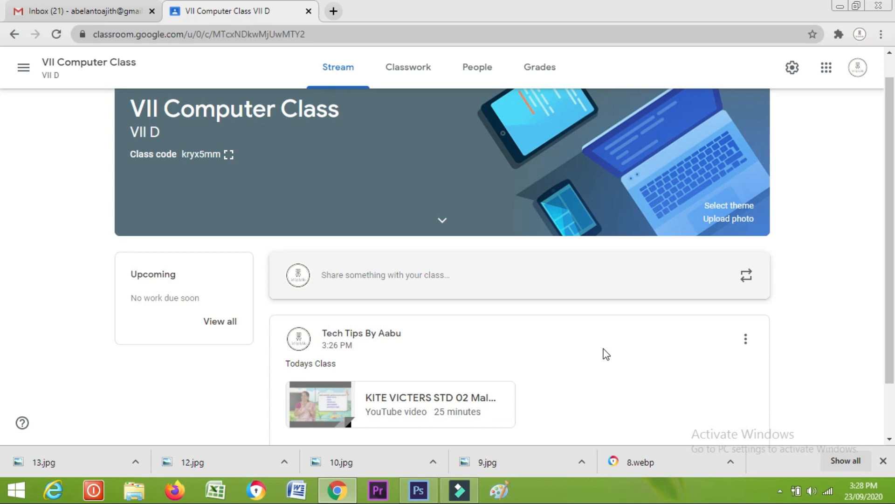
pyautogui.scroll(-1, 605, 354)
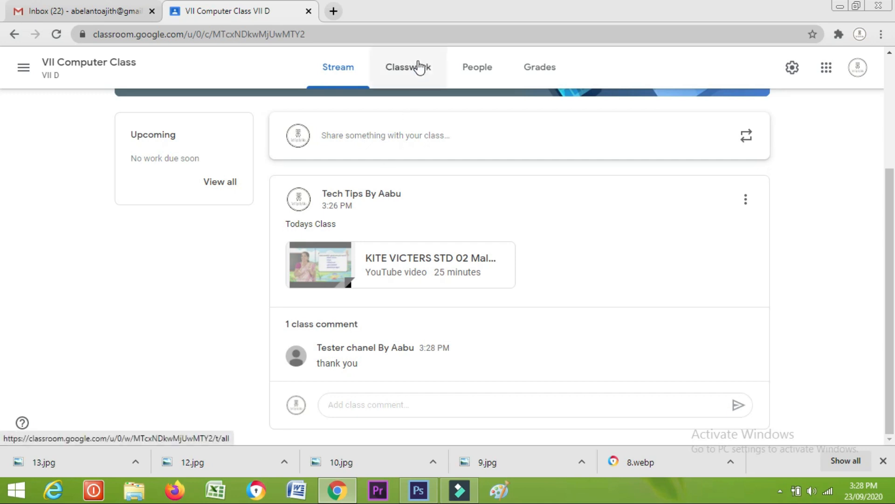
# On the Classwork page, start a new assignment, dismiss the rubric notice, and title it 'Exam'
pyautogui.click(420, 68)
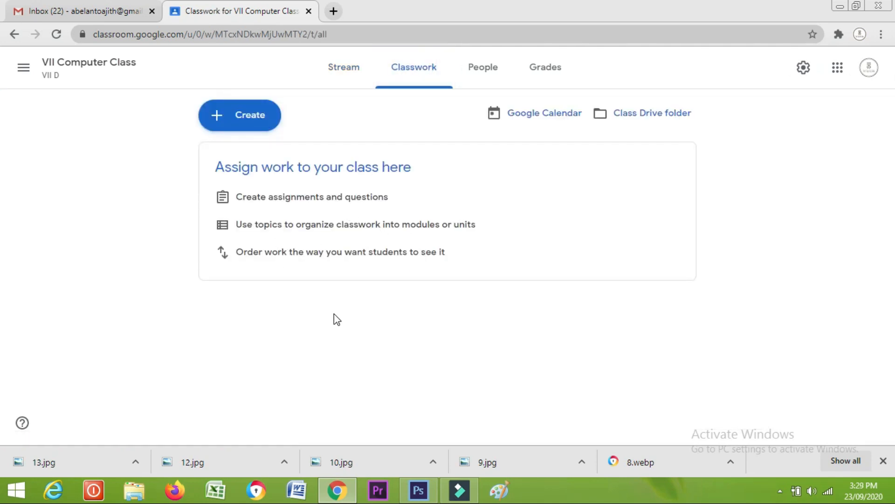
pyautogui.click(235, 125)
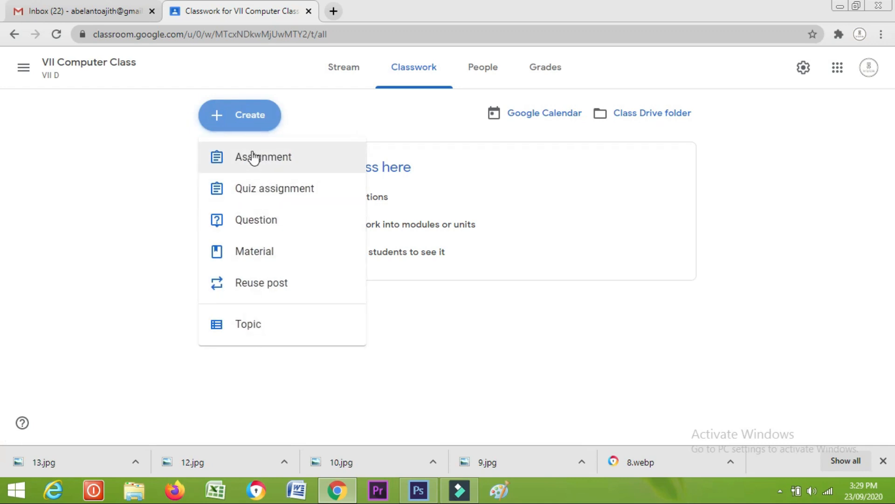
pyautogui.click(253, 157)
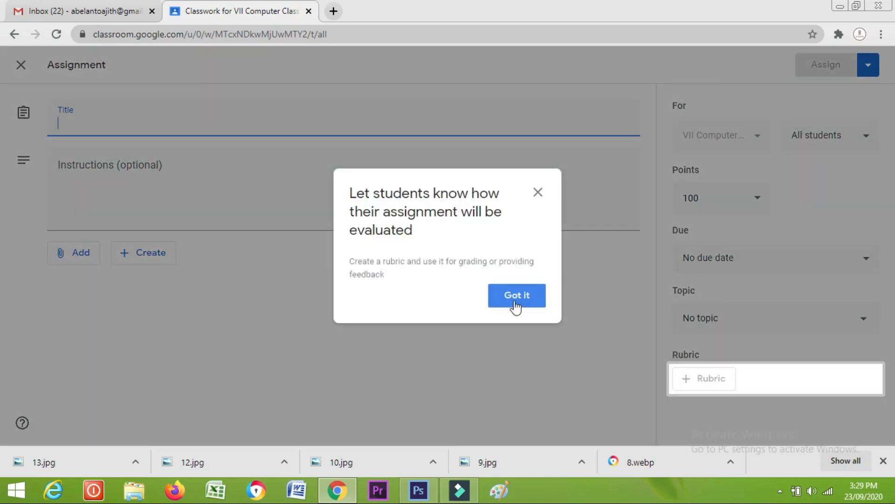
pyautogui.click(516, 301)
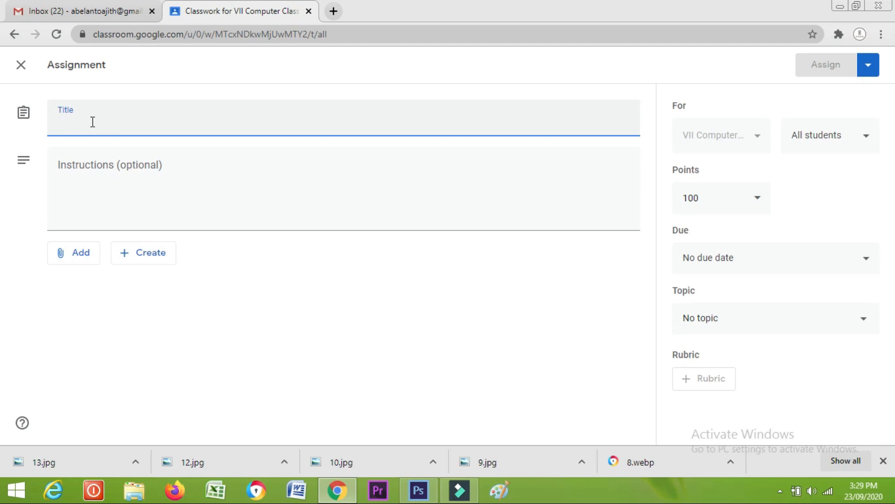
pyautogui.write('Exam')
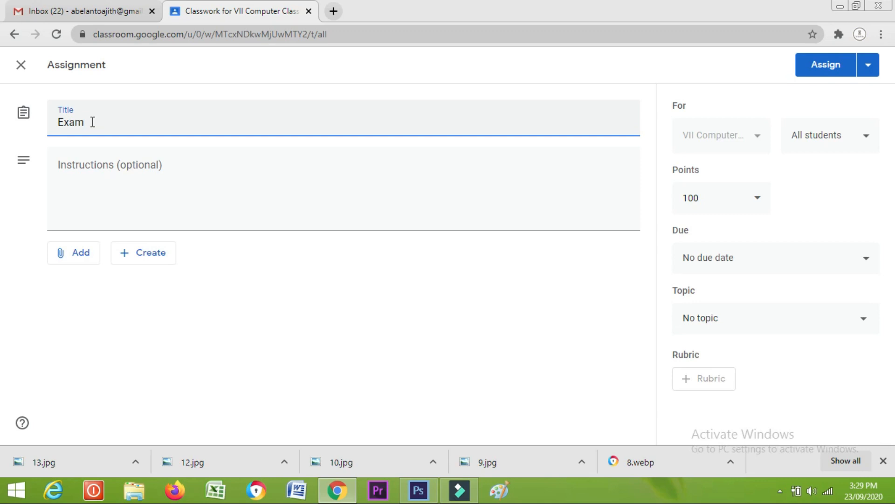
pyautogui.click(94, 187)
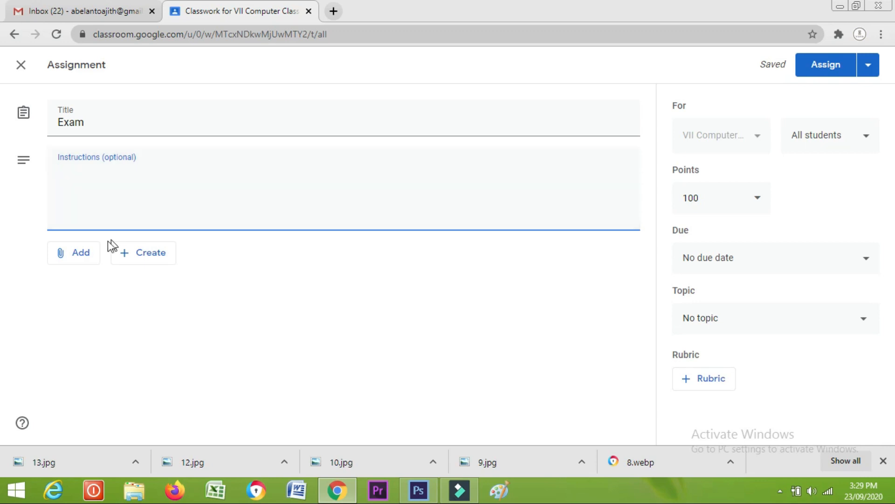
pyautogui.click(75, 256)
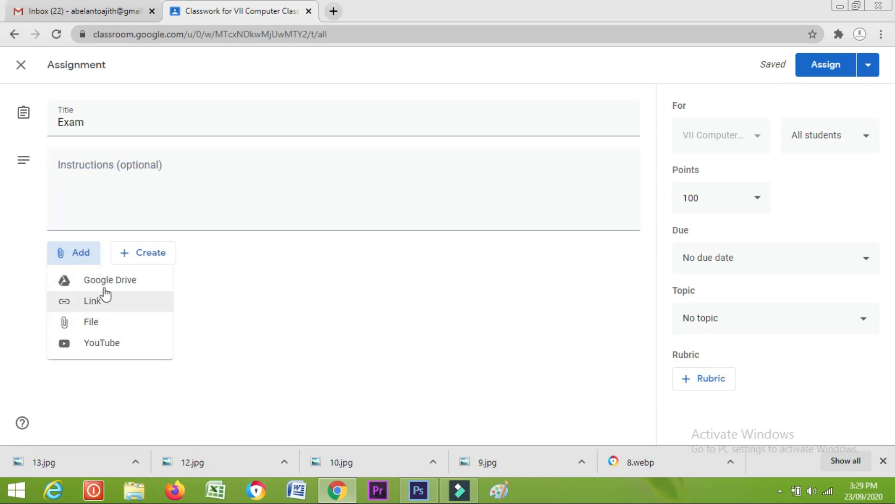
# Try attaching a file uploaded from the computer, then cancel without choosing one
pyautogui.click(152, 322)
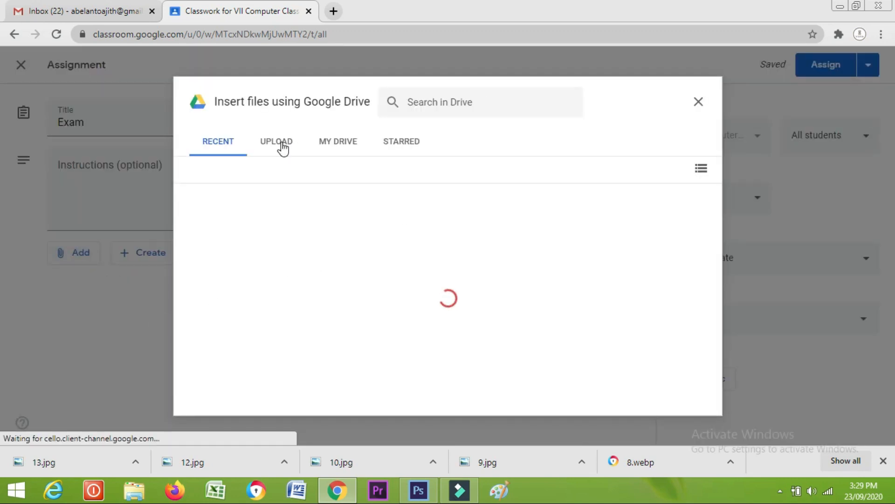
pyautogui.click(280, 147)
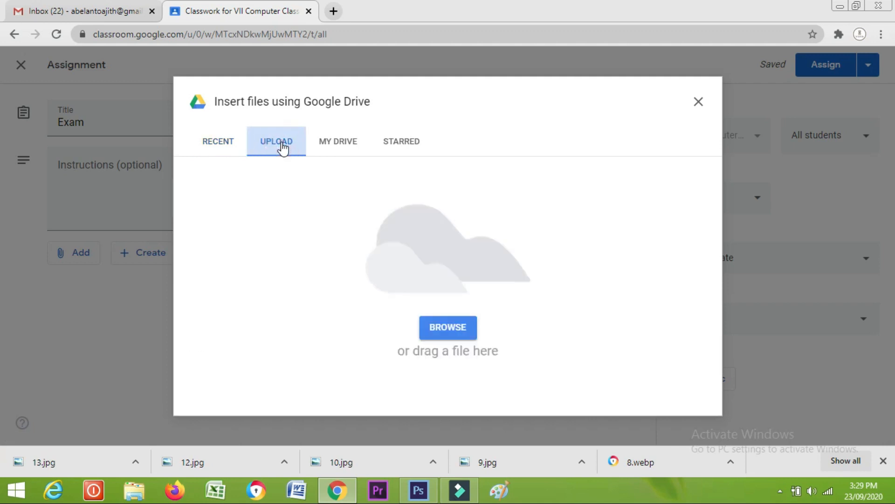
pyautogui.click(457, 340)
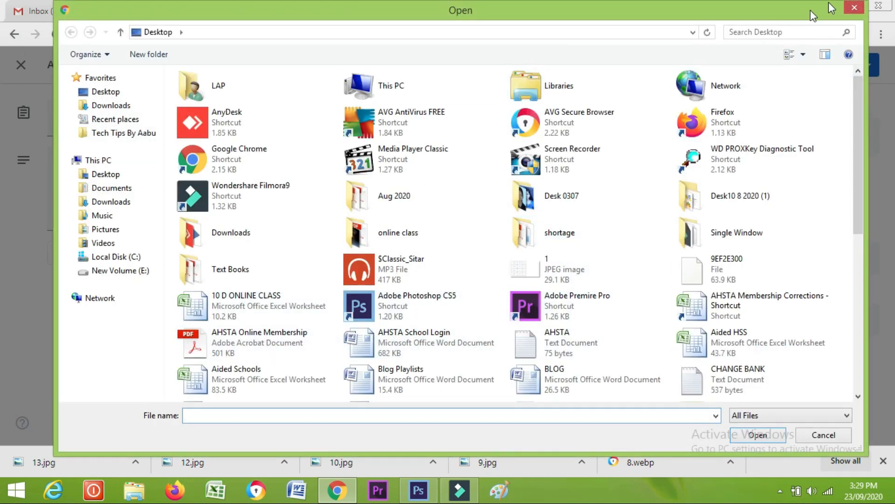
pyautogui.click(856, 8)
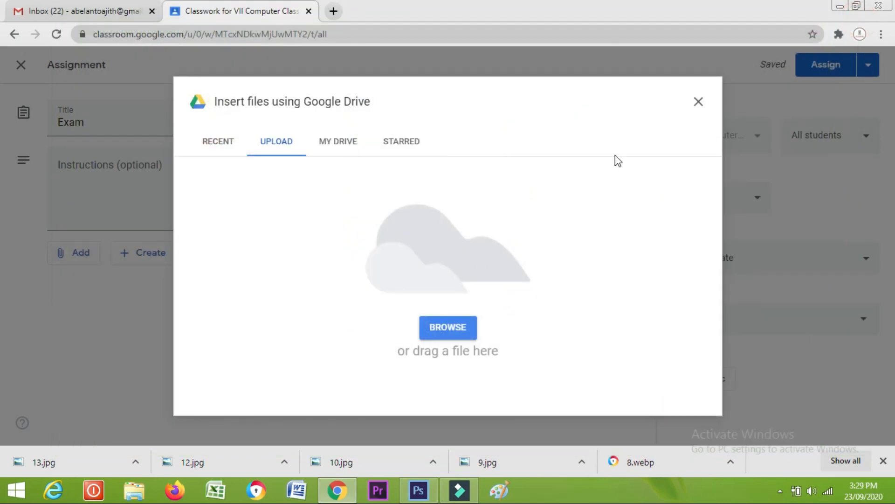
pyautogui.click(698, 102)
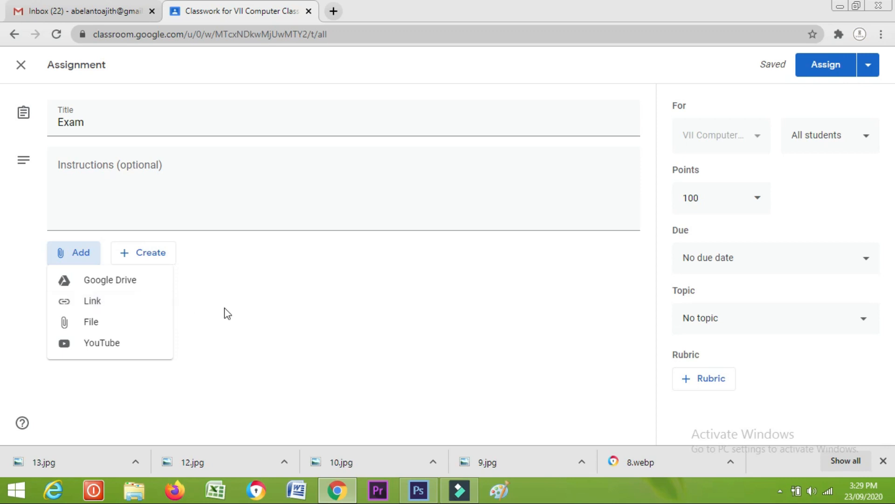
pyautogui.click(231, 292)
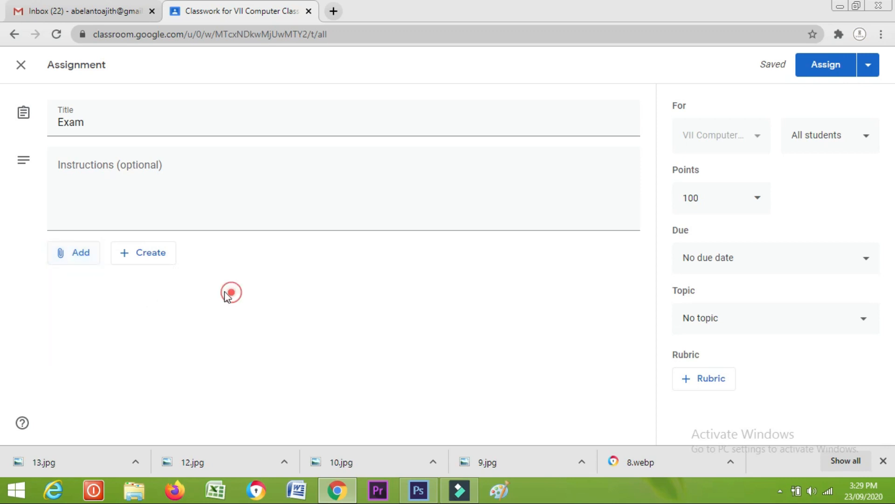
# Create a new Google Form from the Exam assignment's Create menu
pyautogui.click(154, 256)
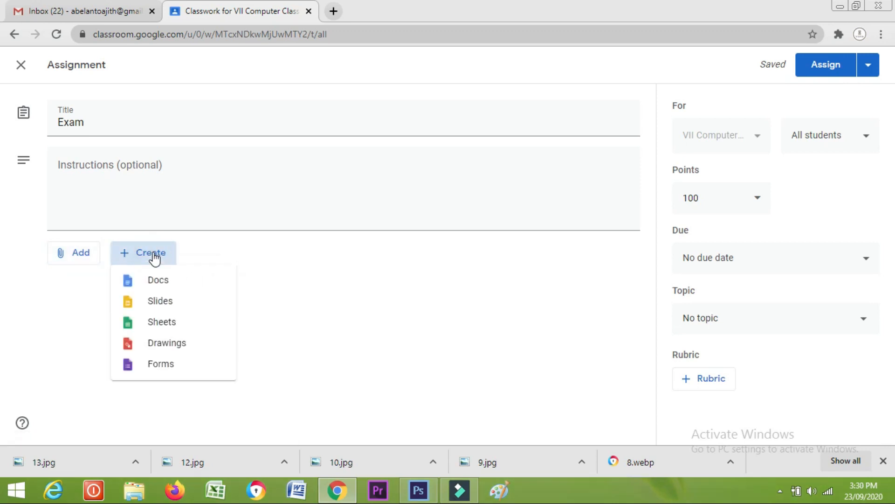
pyautogui.click(327, 269)
pyautogui.click(154, 259)
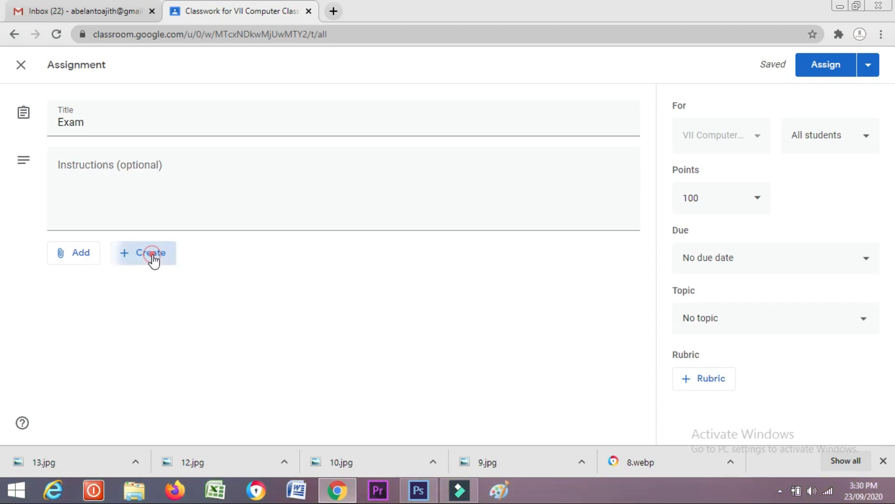
pyautogui.click(171, 364)
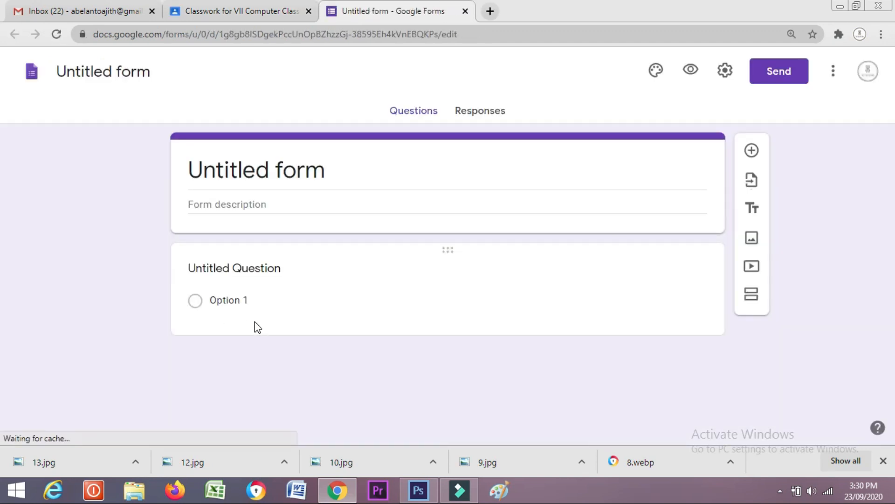
# Replace the 'Untitled form' title with 'Exam'
pyautogui.click(238, 170)
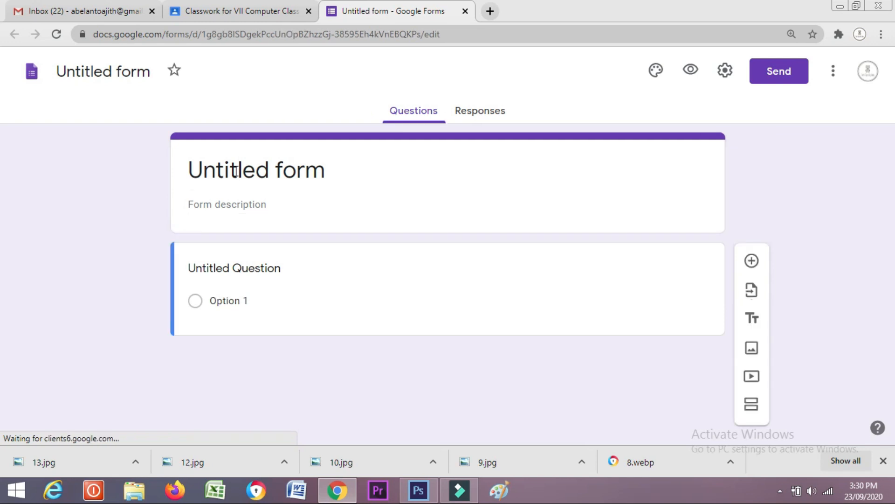
pyautogui.click(355, 169)
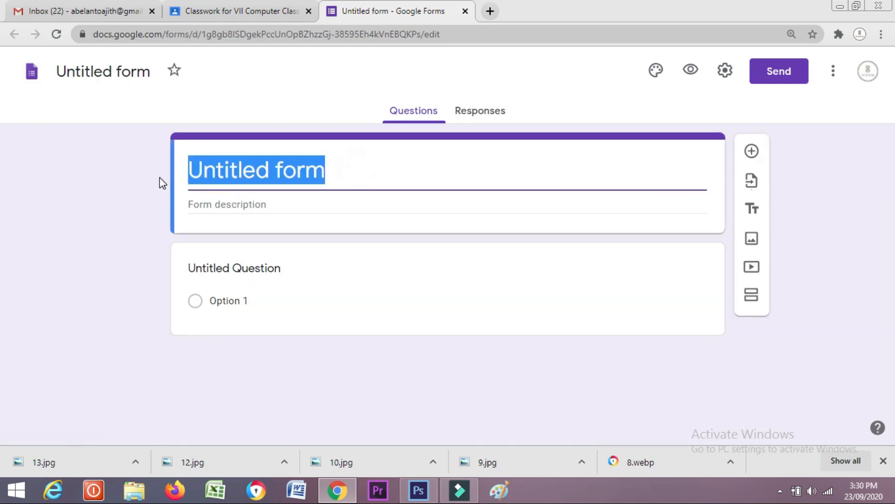
pyautogui.press('BackSpace')
pyautogui.write('Exam')
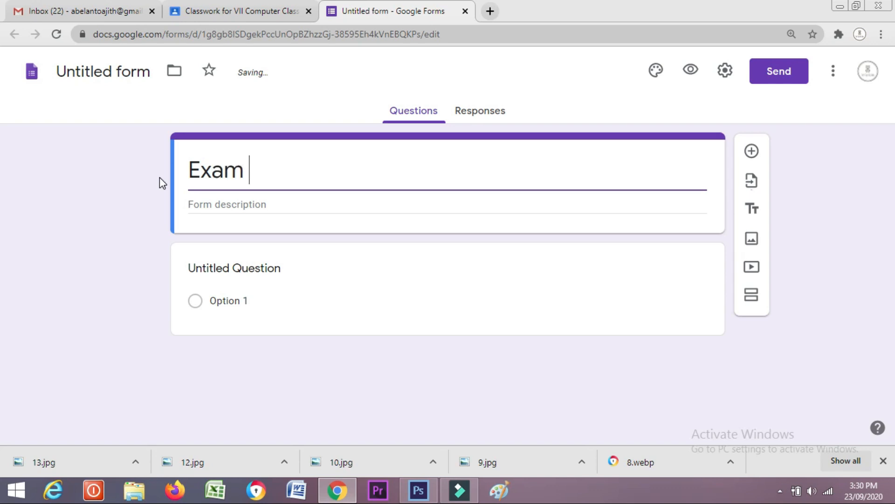
# Add the description 'VII D' and clear the first question's default title
pyautogui.click(210, 203)
pyautogui.write('V')
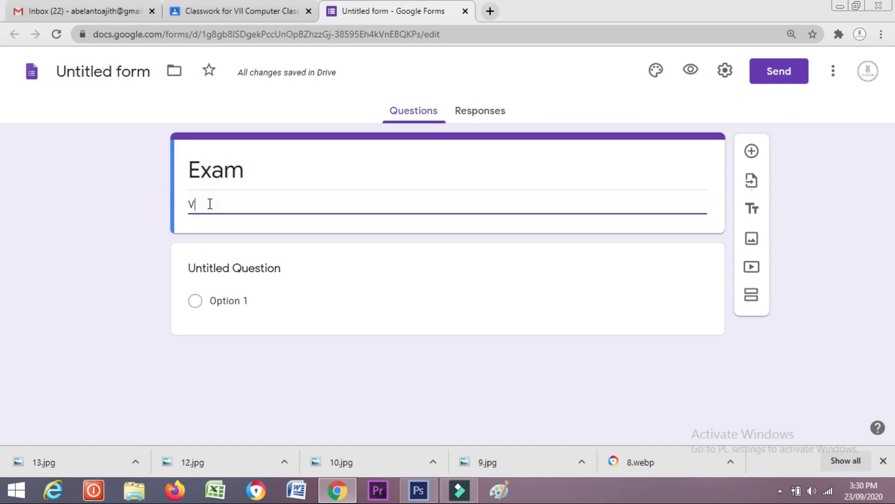
pyautogui.write('iII')
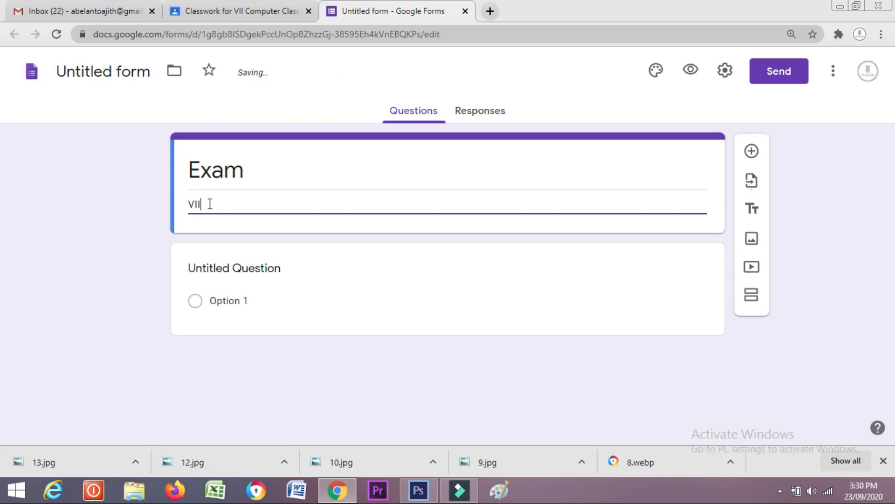
pyautogui.write(' D')
pyautogui.click(226, 270)
pyautogui.press('BackSpace')
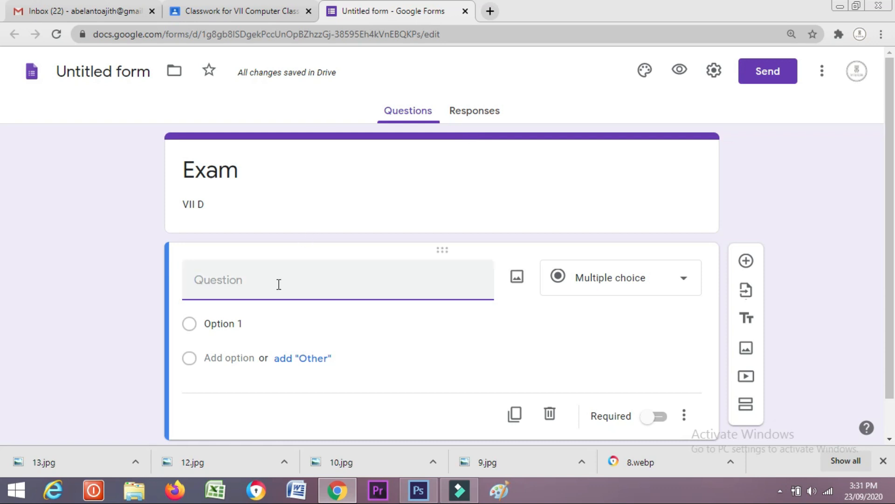
# Title the first question 'hi' and make it multiple choice
pyautogui.write('hi')
pyautogui.click(225, 325)
pyautogui.click(574, 289)
pyautogui.click(596, 167)
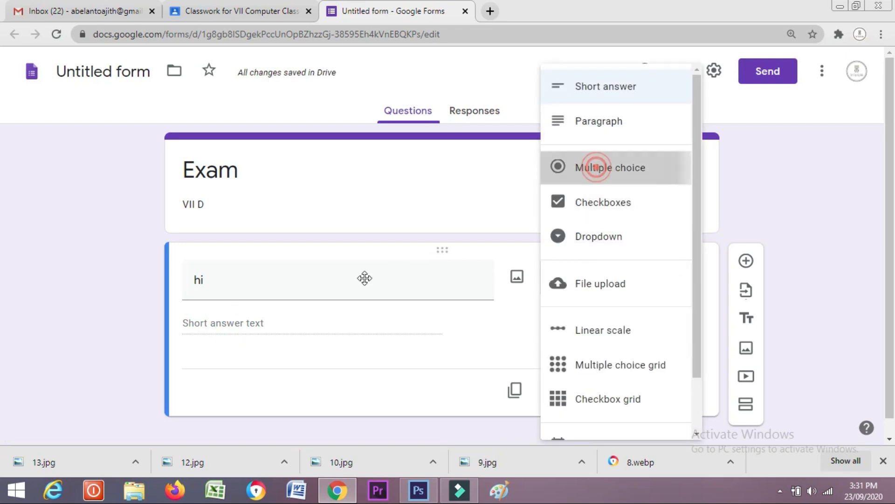
# Give the question answer options 'hello' and 'hi', then go back to the Exam assignment
pyautogui.click(216, 324)
pyautogui.write('h')
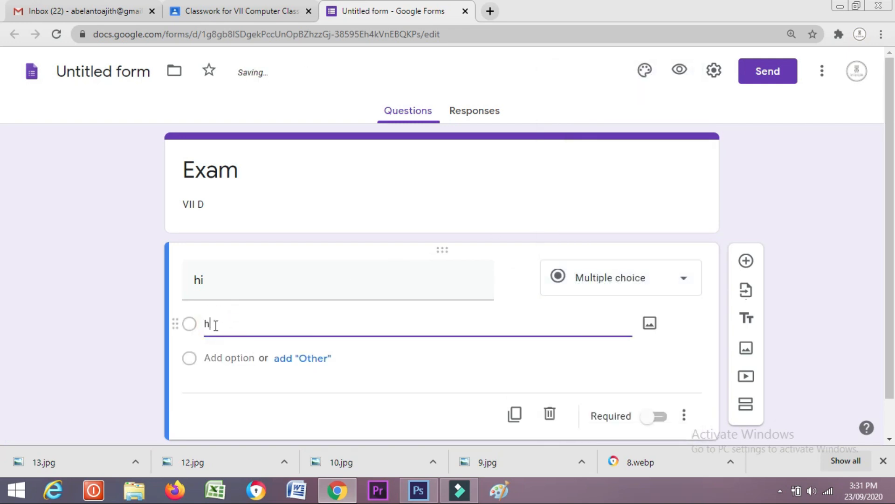
pyautogui.write('ello')
pyautogui.click(224, 358)
pyautogui.write('ho')
pyautogui.write('i')
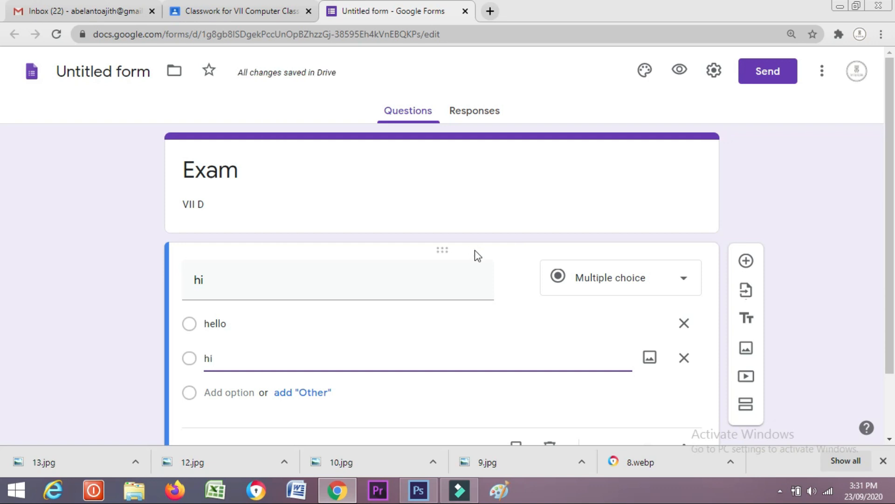
pyautogui.scroll(-1, 474, 250)
pyautogui.scroll(1, 476, 251)
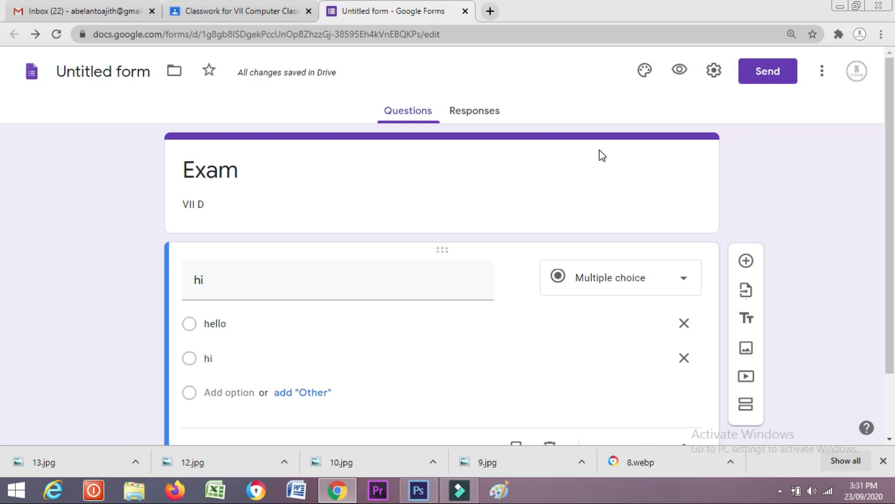
pyautogui.click(255, 5)
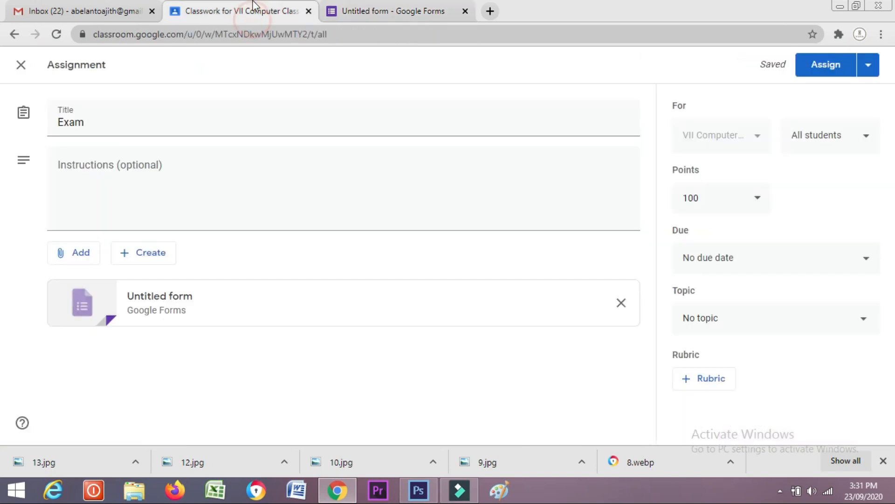
# Look over the form's send options and the assignment's point choices without changing them
pyautogui.click(383, 5)
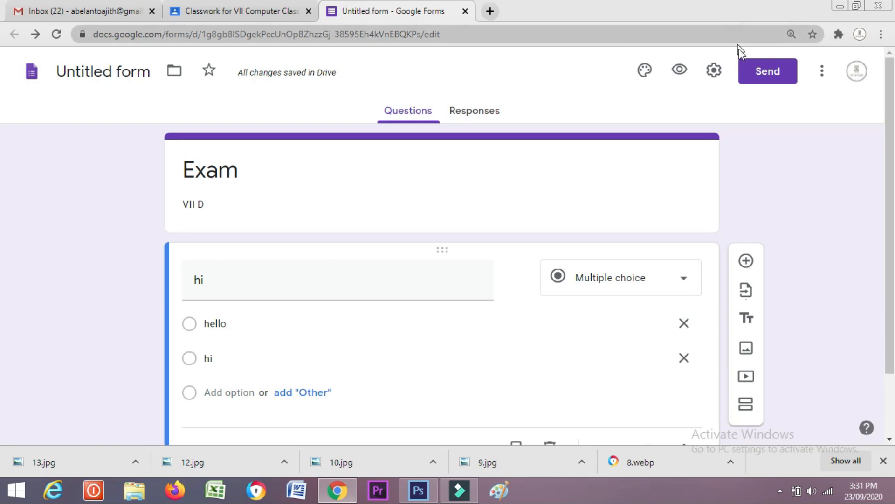
pyautogui.click(755, 73)
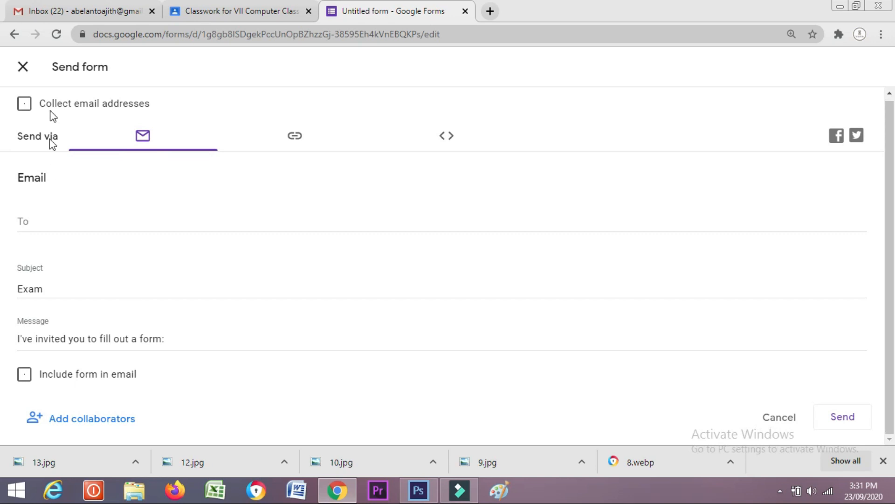
pyautogui.click(23, 67)
pyautogui.click(221, 16)
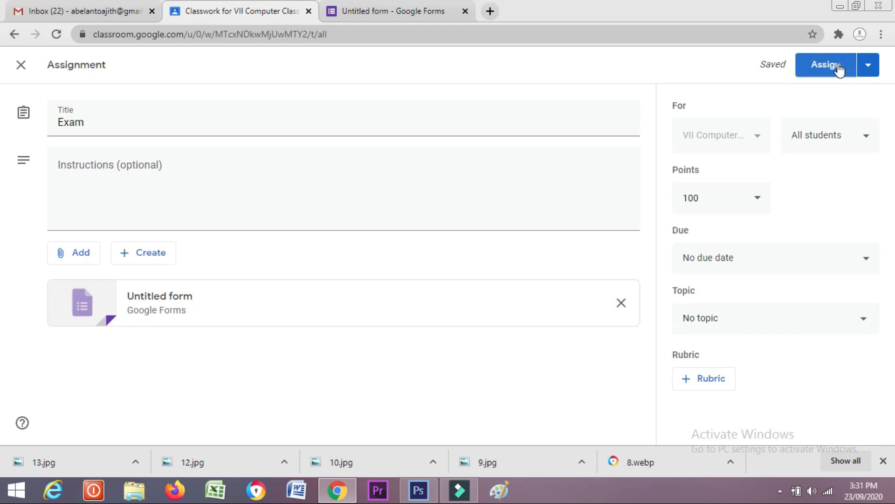
pyautogui.click(755, 199)
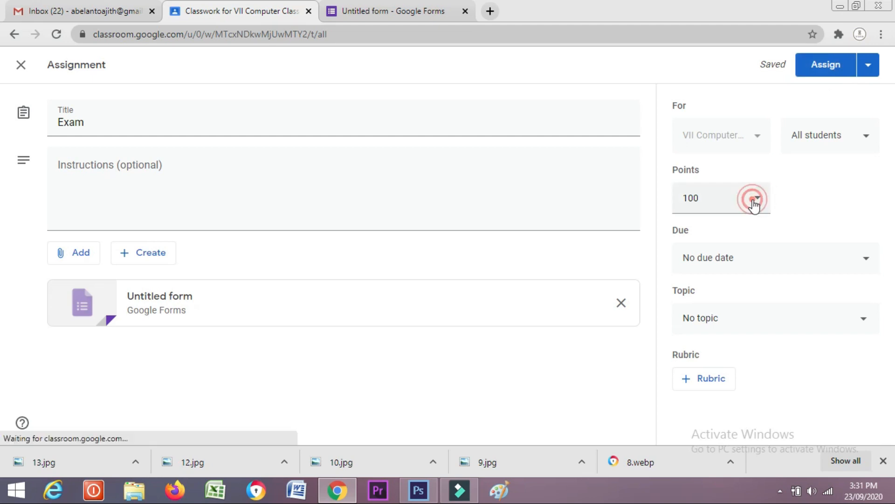
pyautogui.click(876, 226)
# Set the Exam assignment's due date to Friday, Sep 25
pyautogui.click(789, 268)
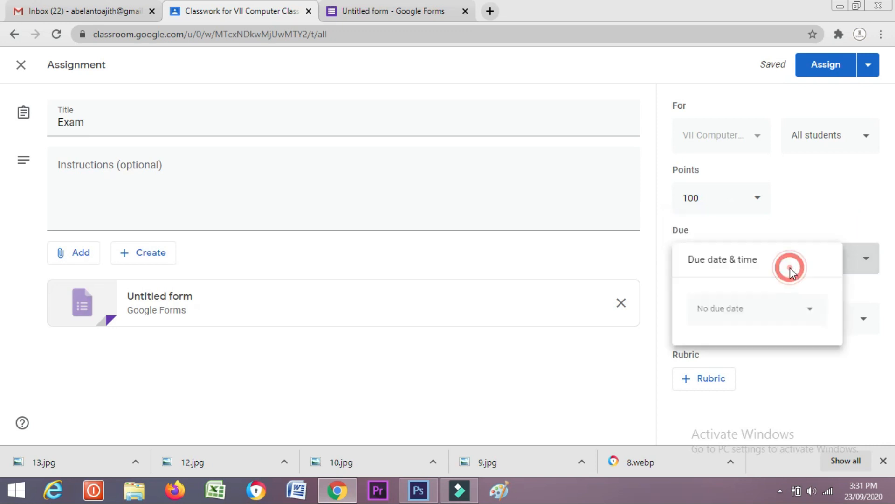
pyautogui.click(755, 317)
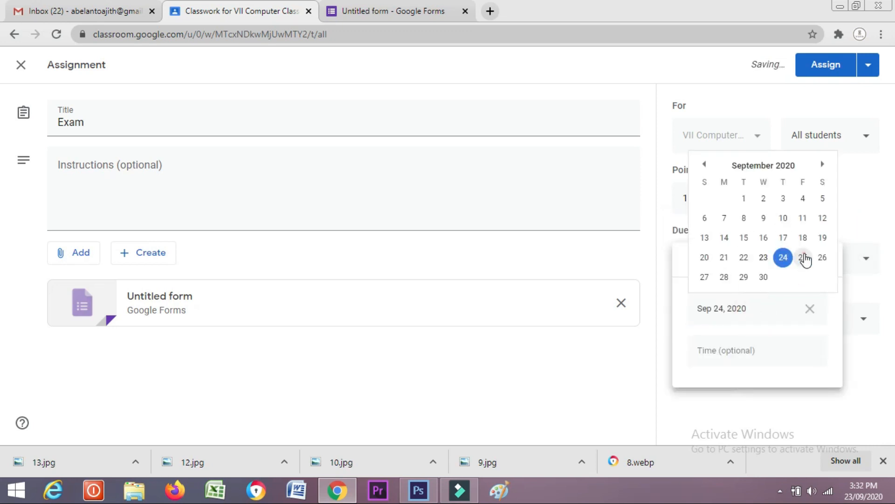
pyautogui.click(804, 257)
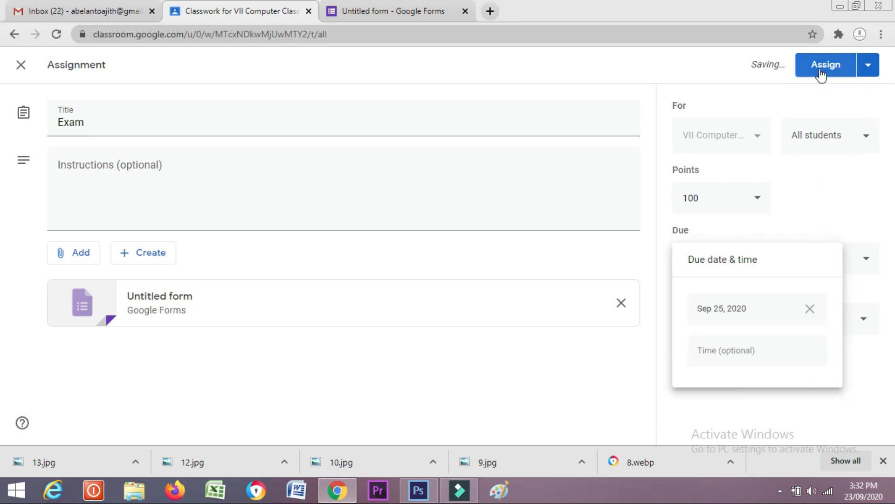
pyautogui.click(838, 208)
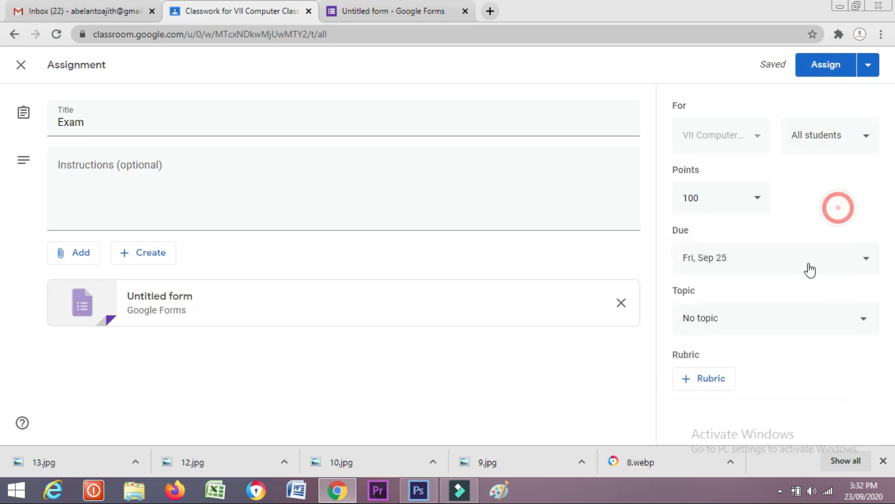
# Assign the Exam to the class with no topic and dismiss the topic tip
pyautogui.click(797, 320)
pyautogui.click(590, 363)
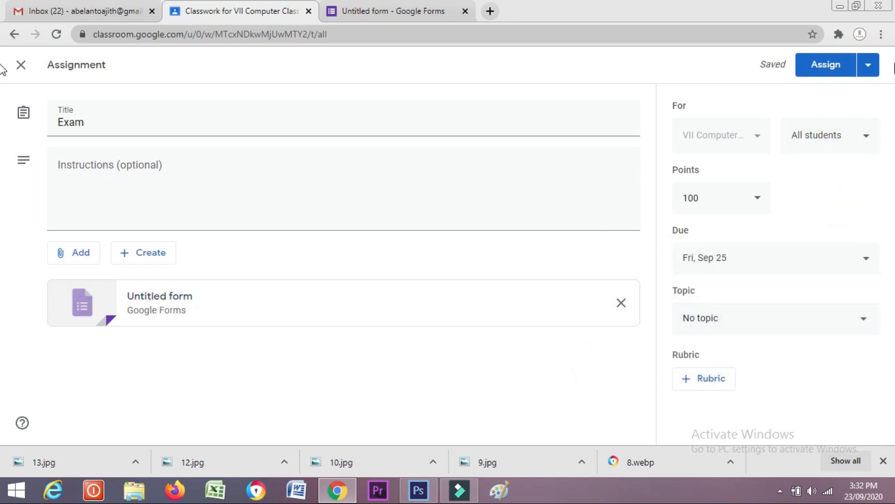
pyautogui.click(839, 67)
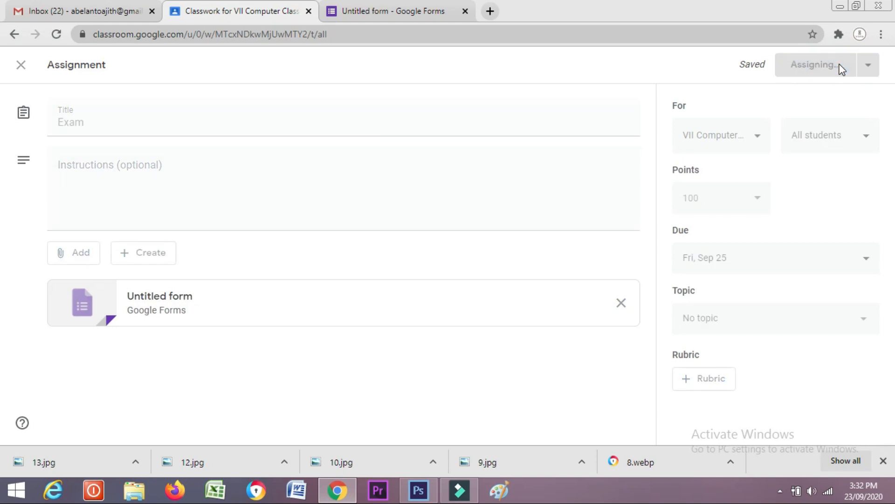
pyautogui.click(481, 407)
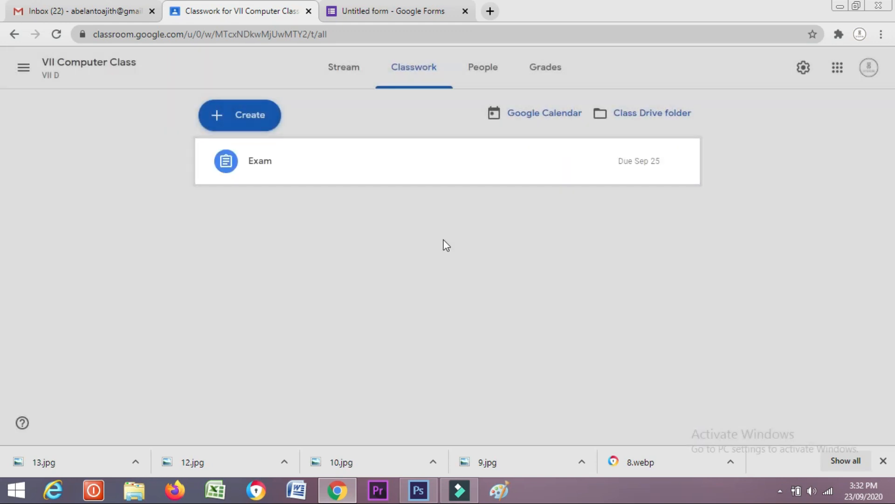
# Open the attached Exam quiz, answer 'hi', submit it and close the quiz tab
pyautogui.click(320, 168)
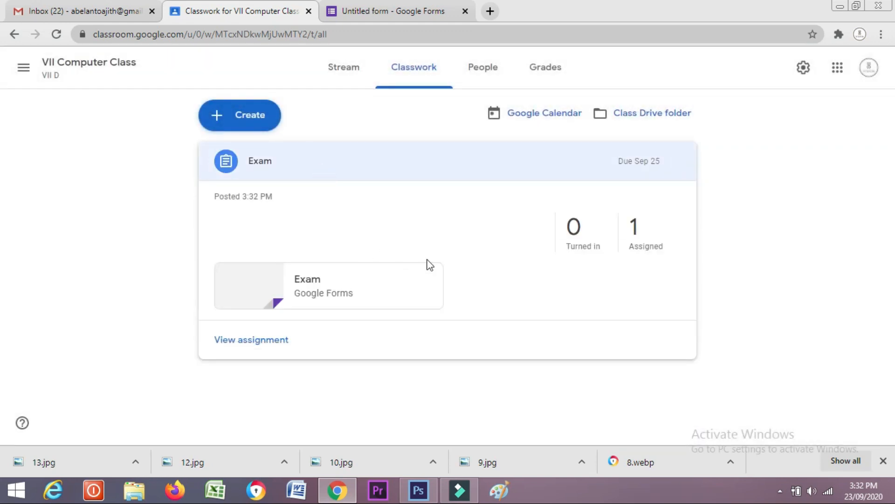
pyautogui.click(285, 291)
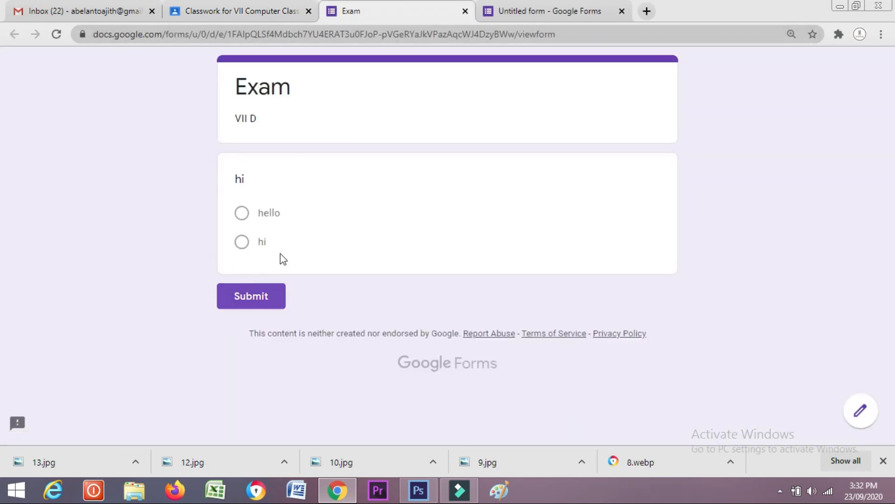
pyautogui.click(242, 241)
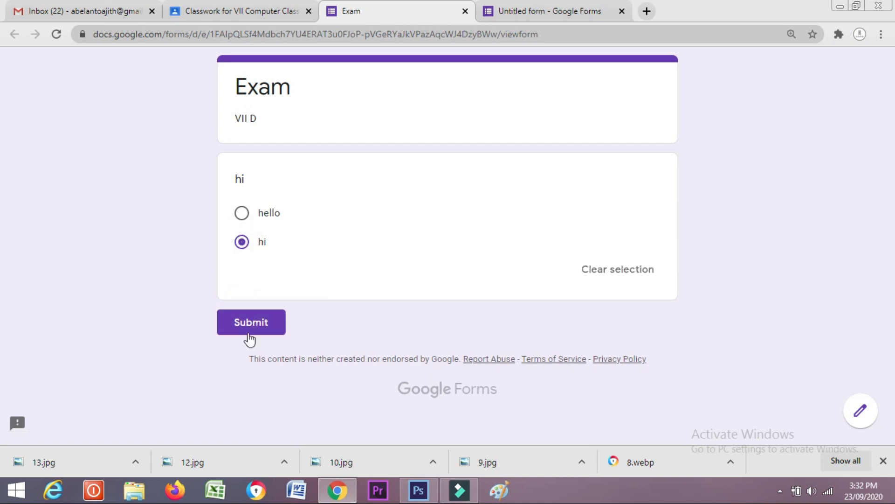
pyautogui.click(242, 324)
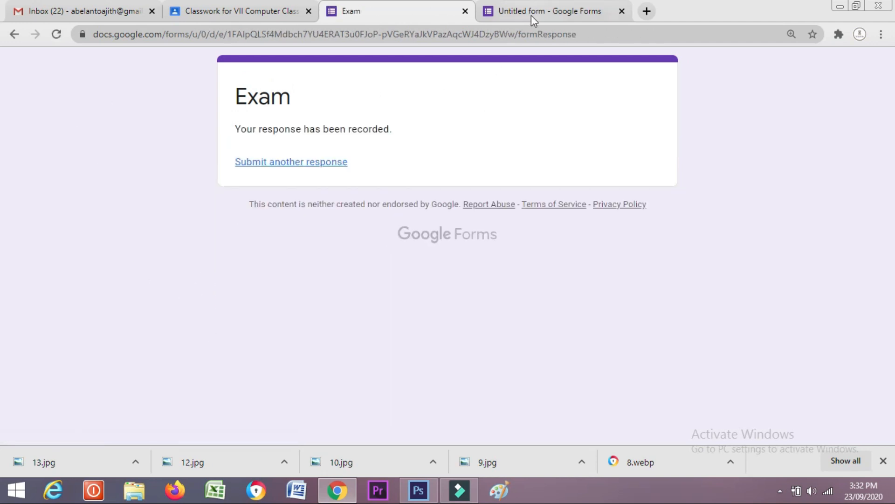
pyautogui.click(465, 11)
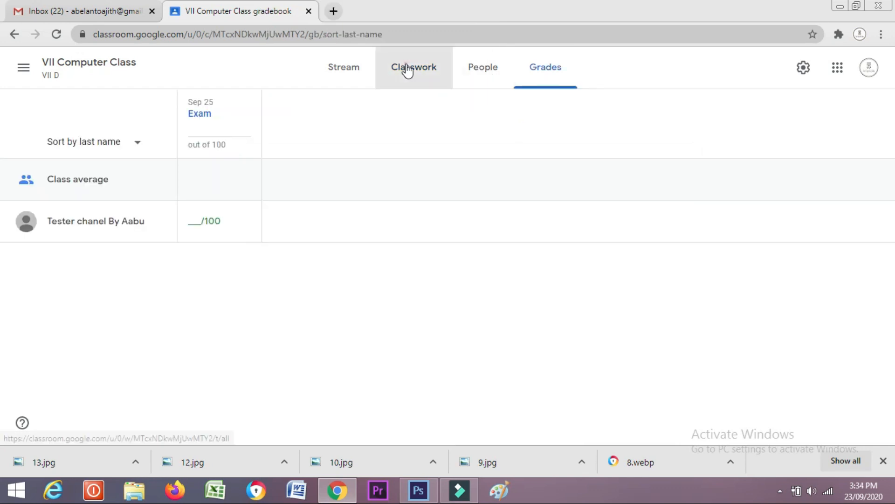
# Go to the People page and check the enrolled student's options without changing anything
pyautogui.click(409, 67)
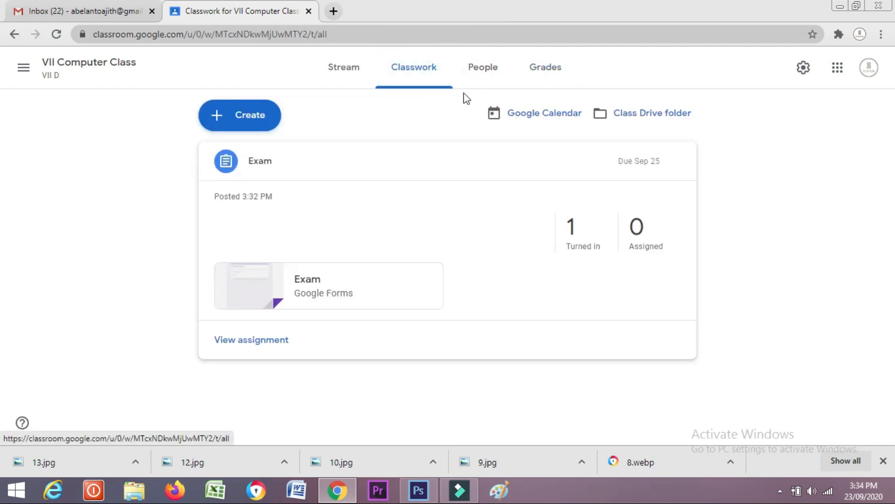
pyautogui.click(484, 66)
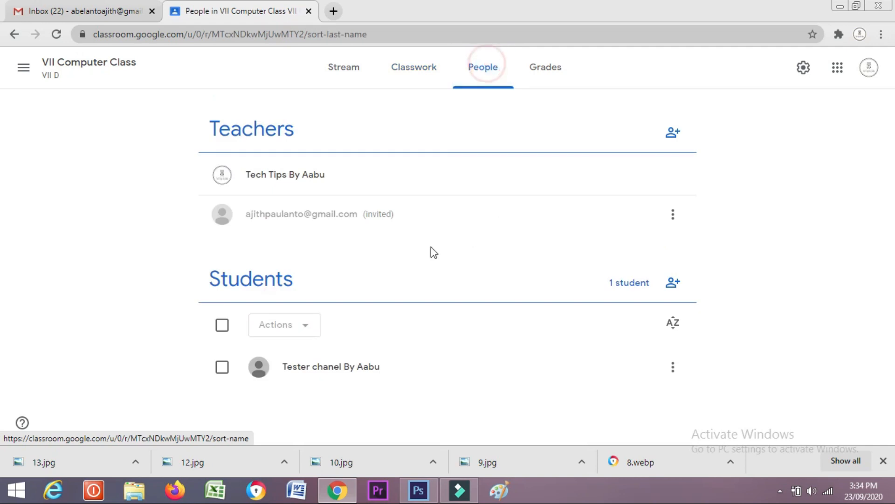
pyautogui.click(422, 73)
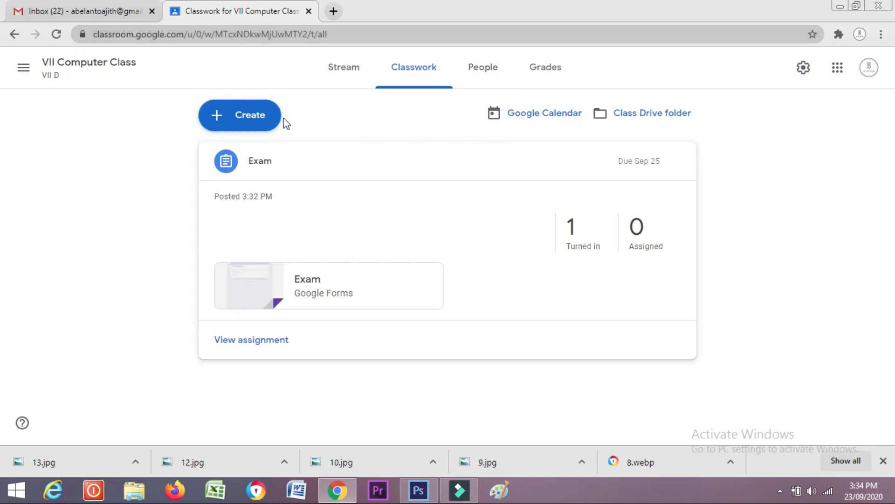
pyautogui.click(492, 86)
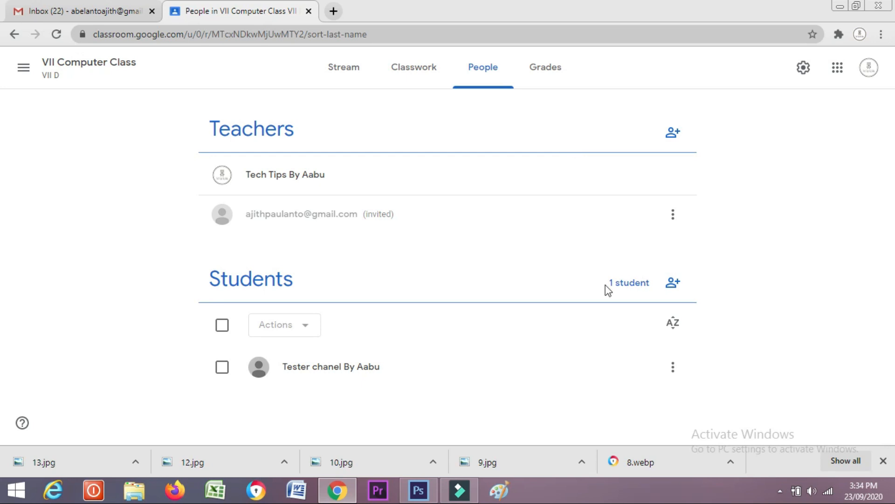
pyautogui.click(673, 366)
pyautogui.click(770, 340)
pyautogui.rightClick(522, 364)
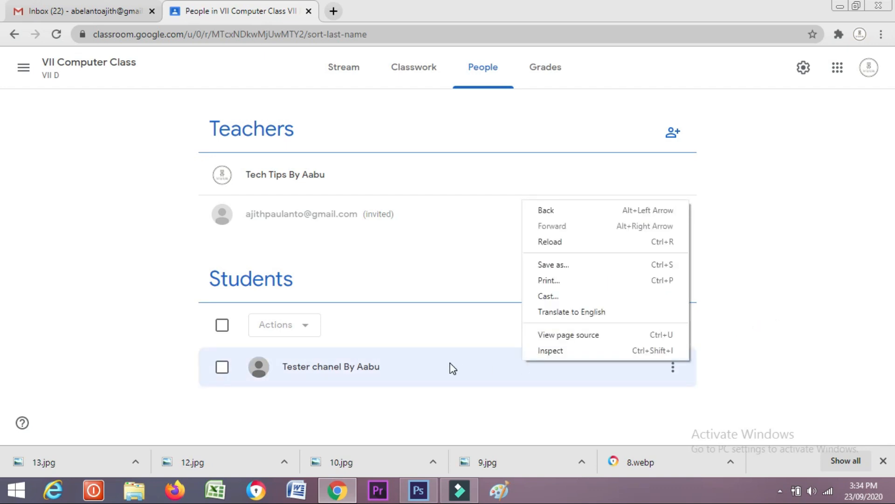
pyautogui.click(453, 323)
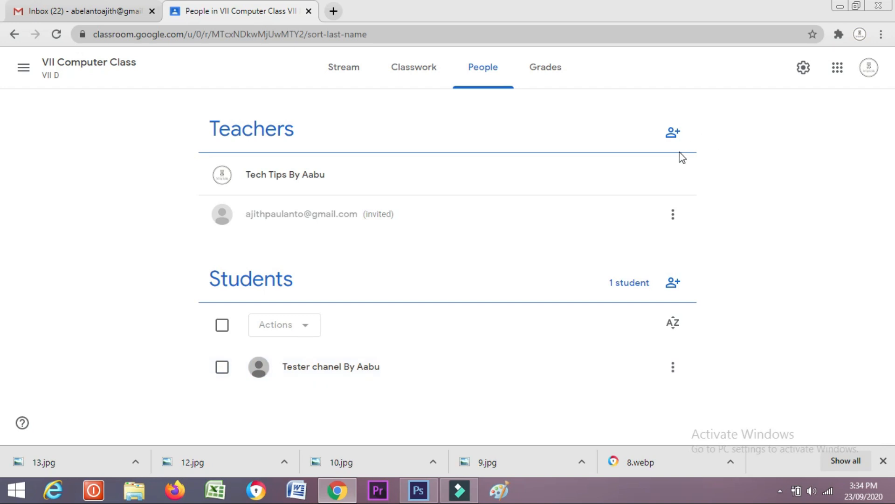
# Select the only student and remove them from the class
pyautogui.click(223, 368)
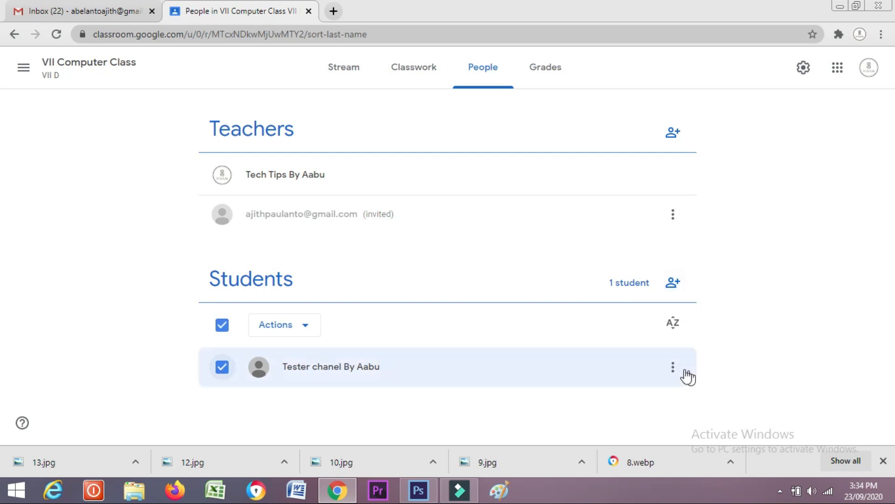
pyautogui.click(297, 325)
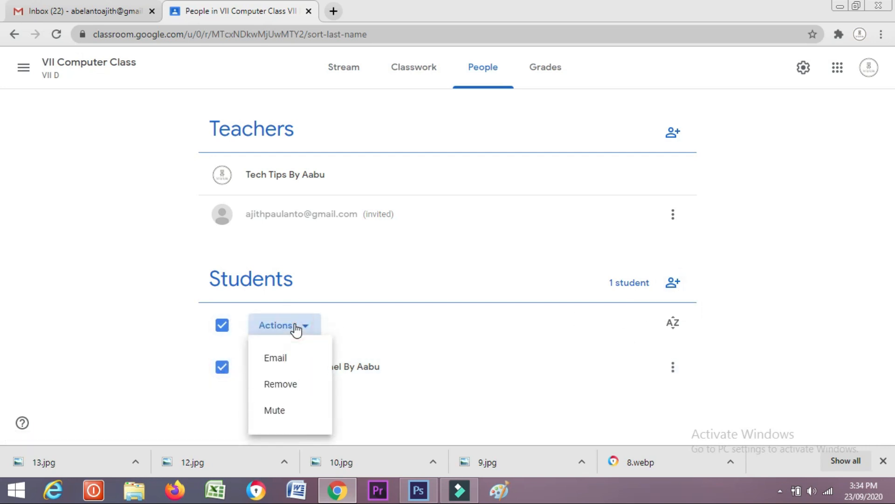
pyautogui.click(307, 391)
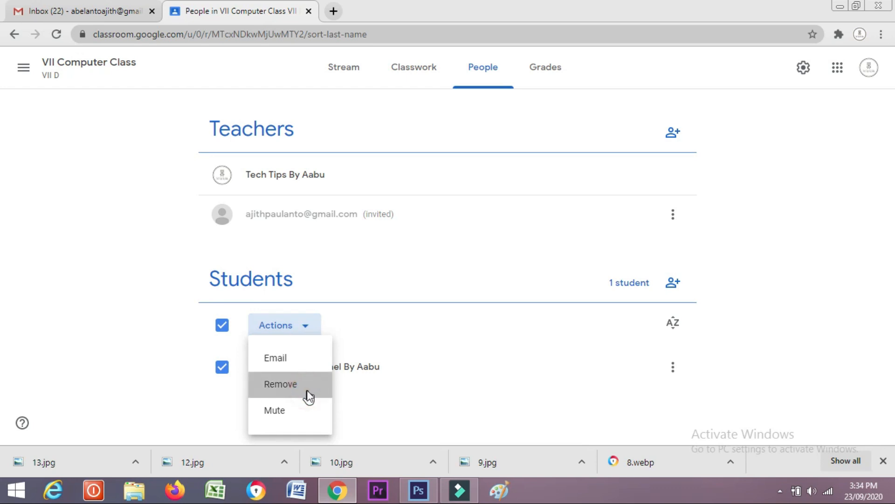
pyautogui.click(573, 295)
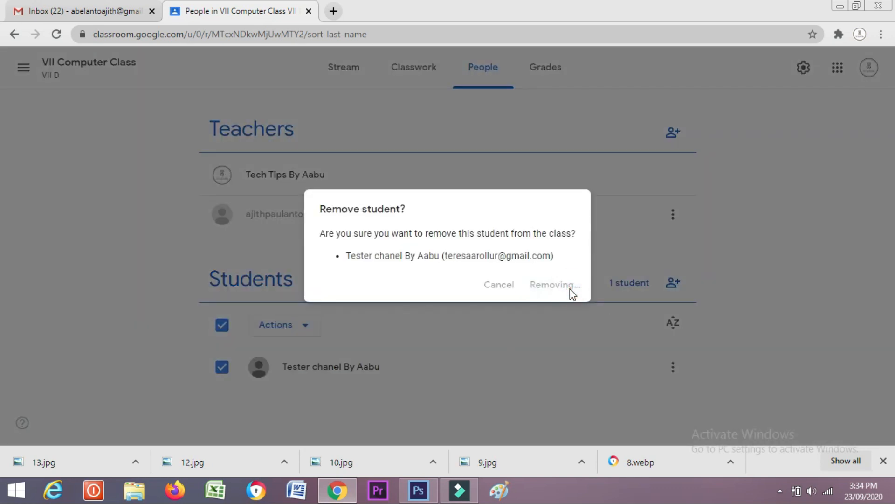
# Confirm on the Grades page that no students remain, then go back to Classwork
pyautogui.scroll(-3, 572, 345)
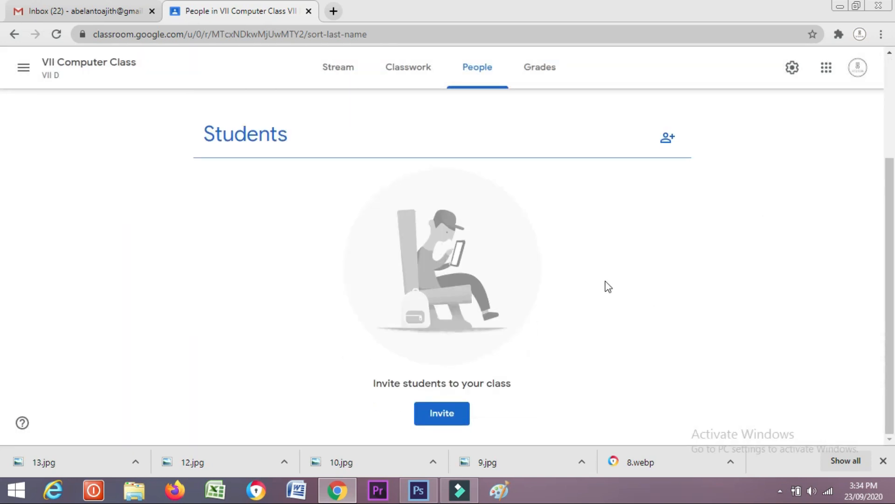
pyautogui.scroll(3, 609, 286)
pyautogui.click(545, 67)
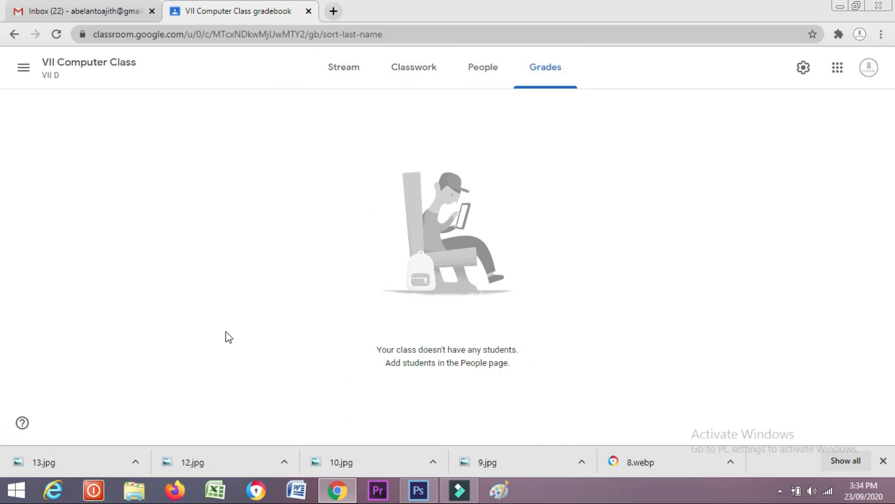
pyautogui.click(482, 68)
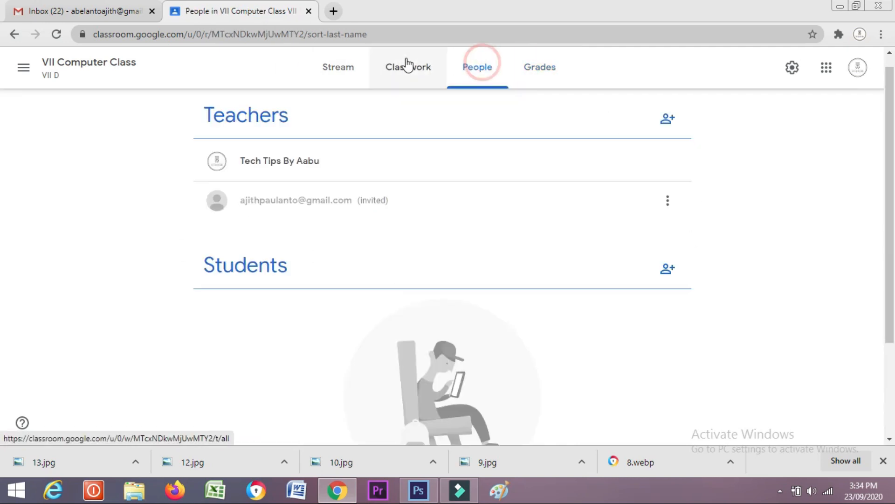
pyautogui.click(407, 65)
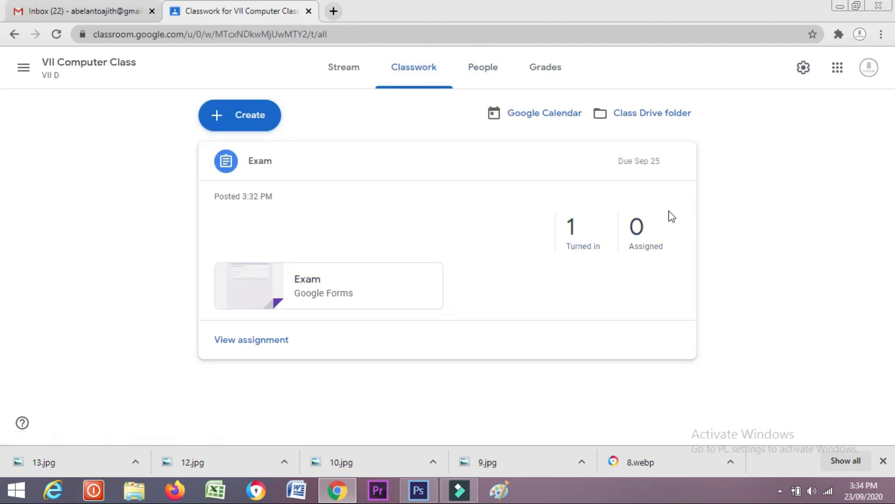